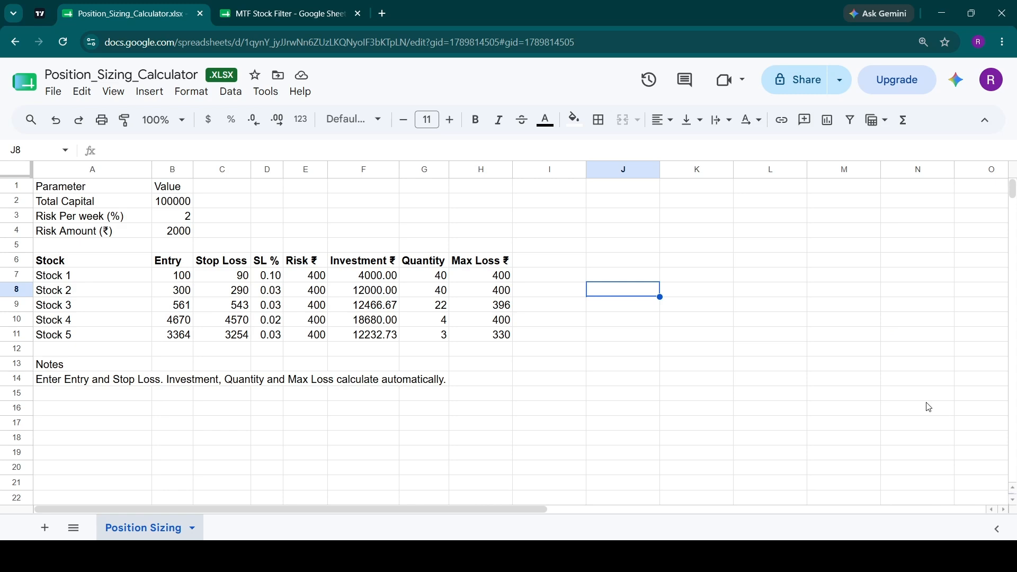
key(Up)
key(Left)
key(Left)
key(Left)
key(Left)
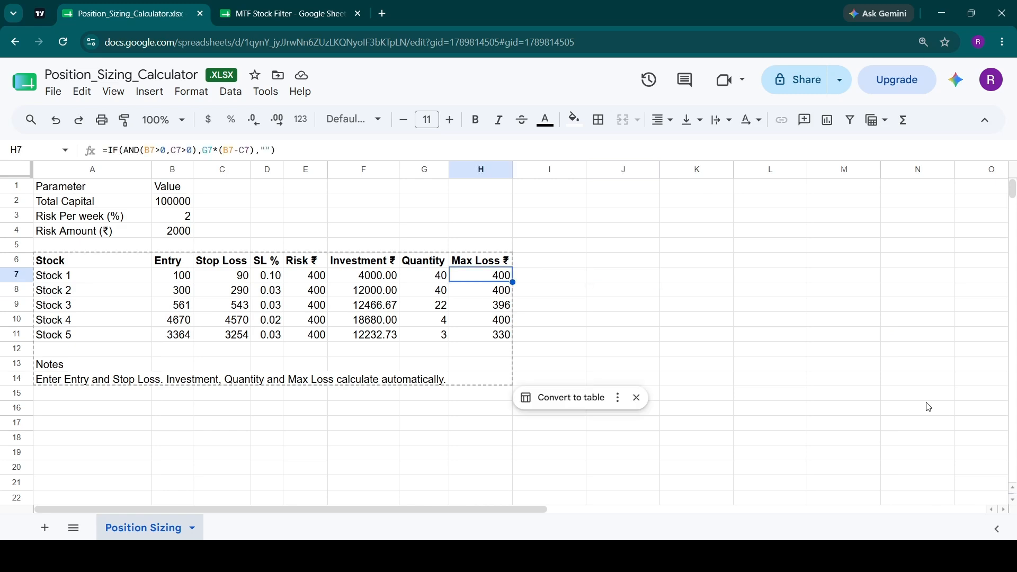
key(Up)
key(Up)
key(Up)
key(Up)
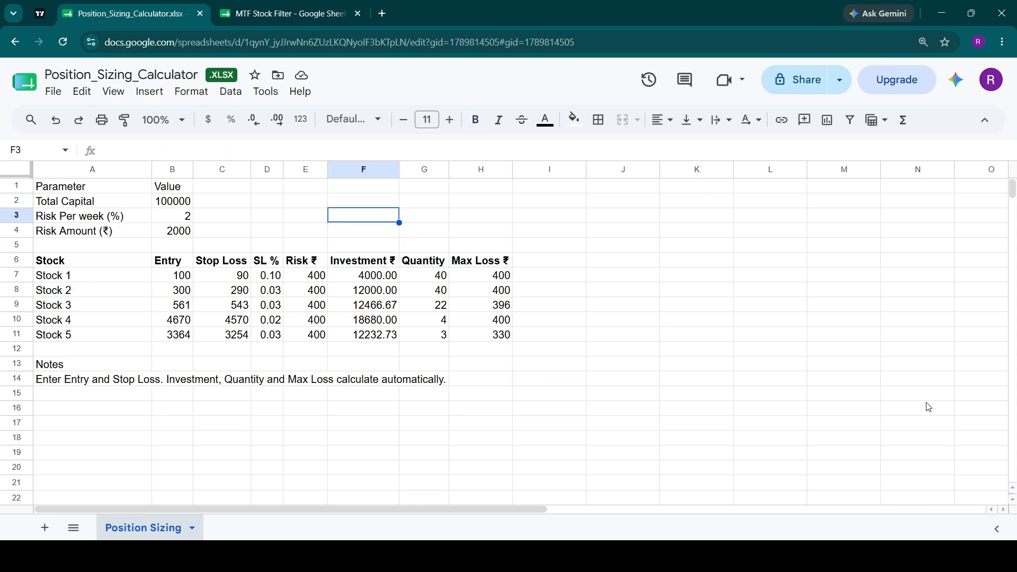
key(Left)
key(Left)
key(Left)
key(Down)
key(Down)
key(Down)
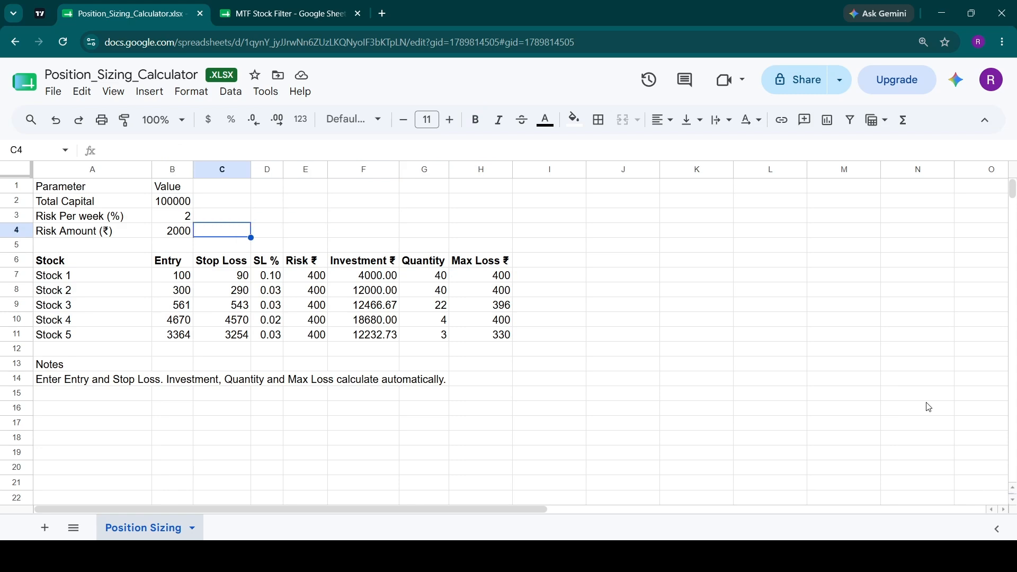
- Examine the Stock 1 entry, stop loss and quantity cells, along with the quantity formulas of the stocks below
key(Down)
key(Left)
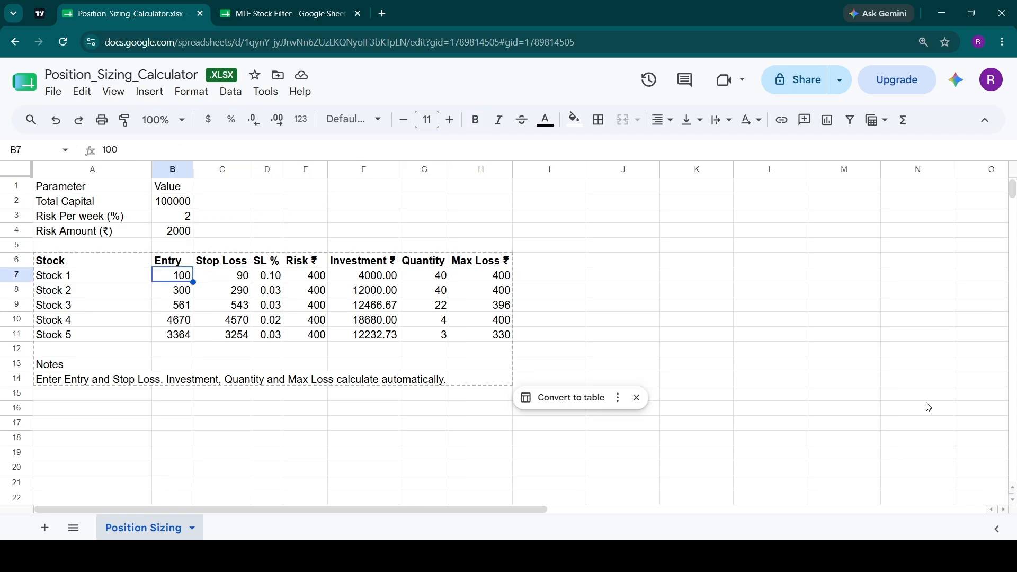
key(Right)
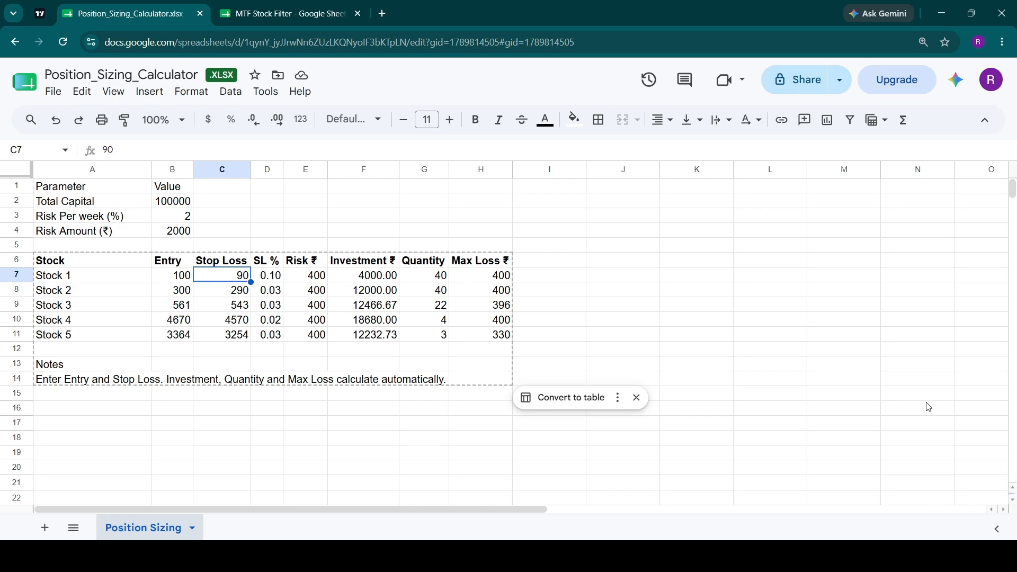
key(Right)
key(Right)
key(Right)
key(Right)
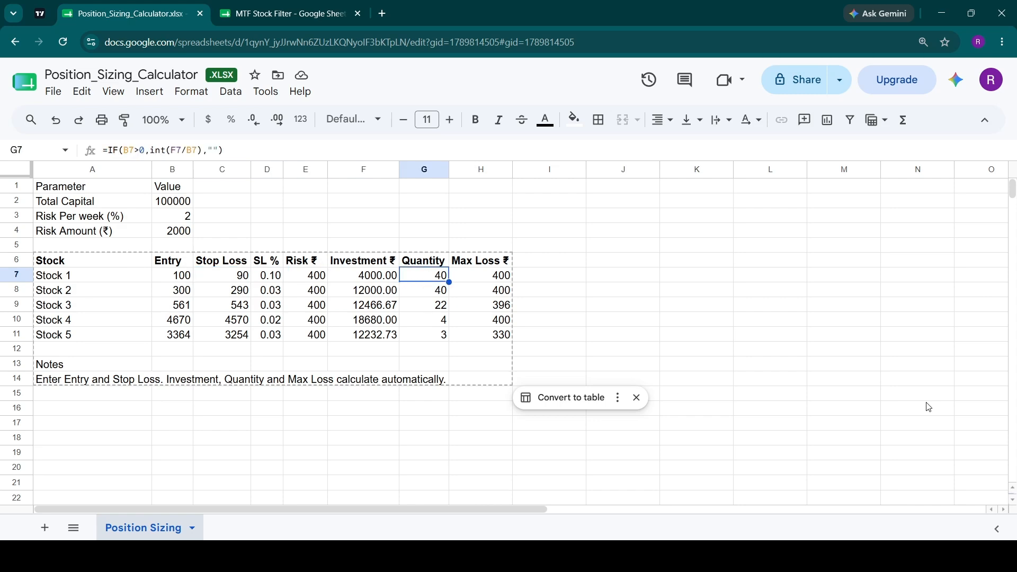
key(Up)
key(Down)
key(Up)
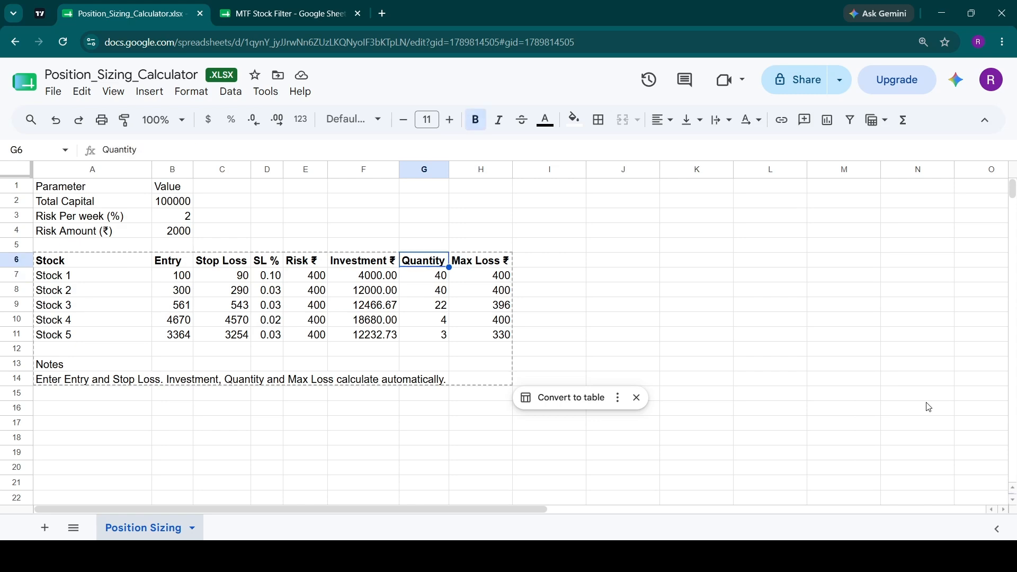
key(Down)
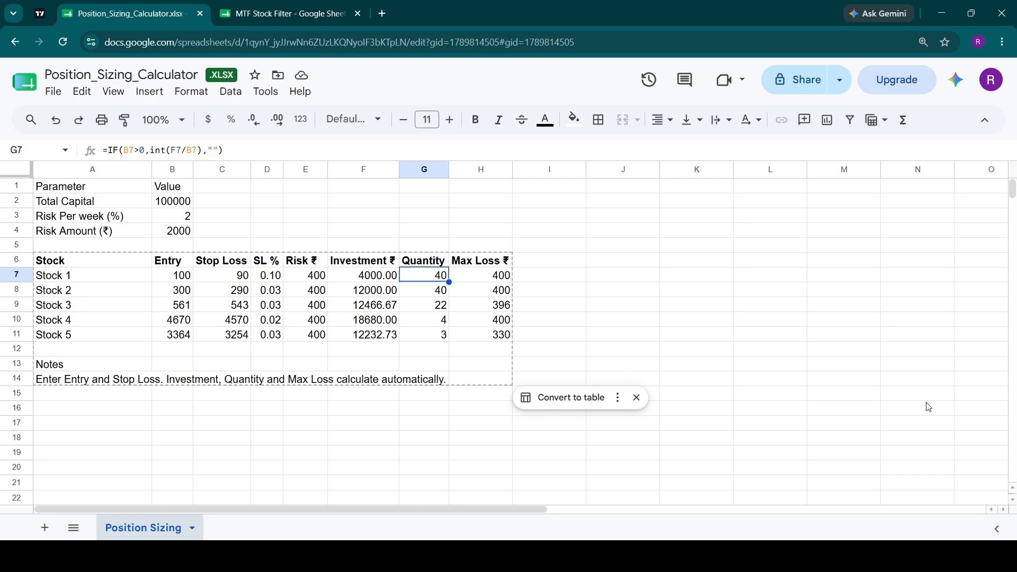
key(Down)
key(Down)
key(Down)
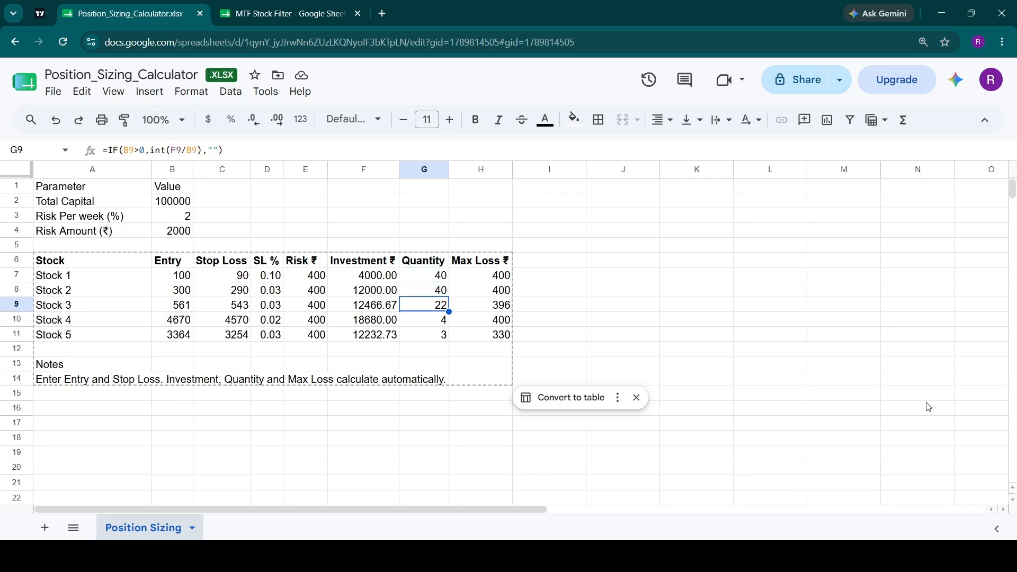
- Enter 100 in cell J7, in the empty area beside the Stock 1 row
key(Up)
key(Up)
key(Up)
key(Right)
key(Right)
key(Right)
key(Right)
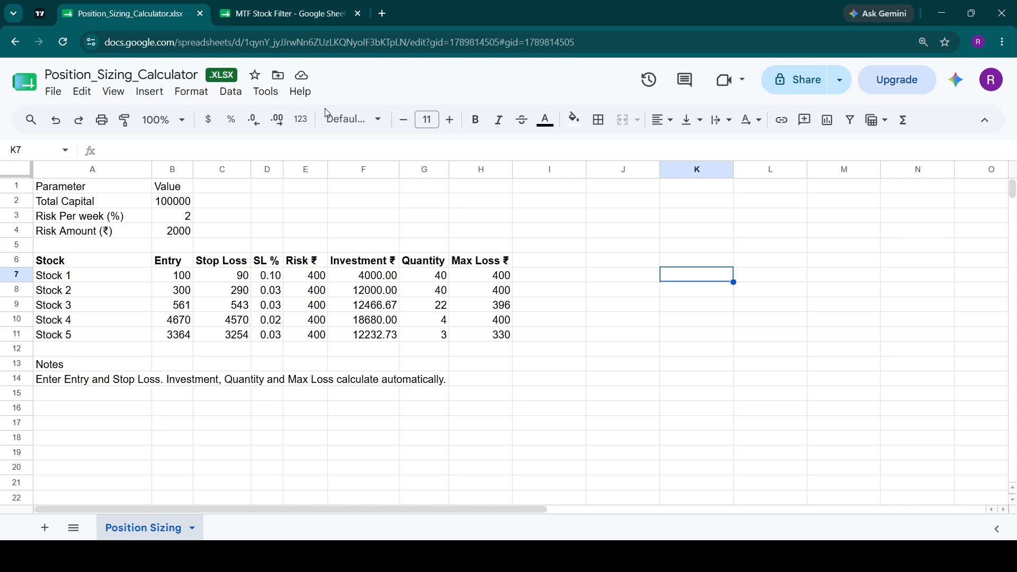
key(Left)
text(1)
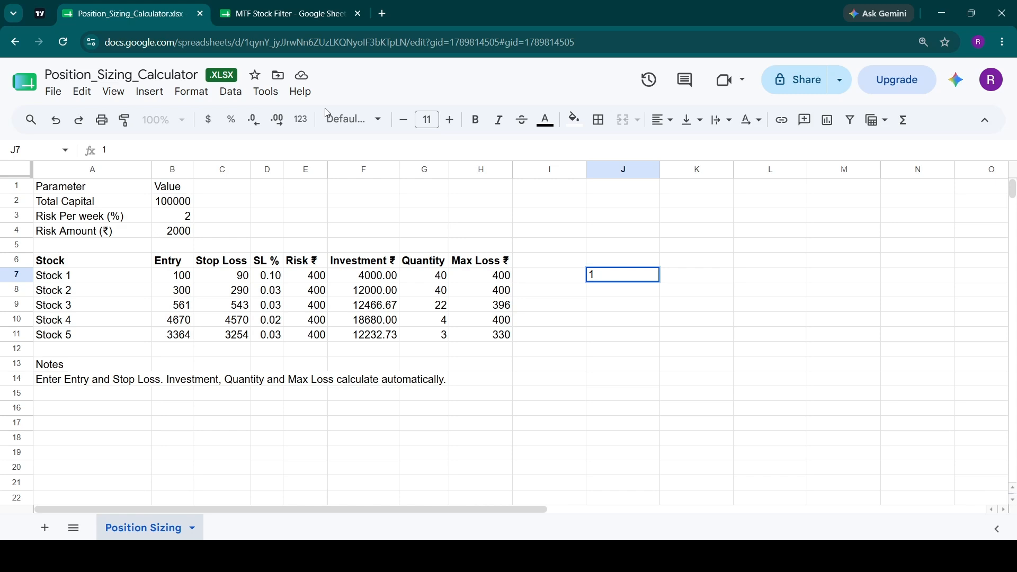
key(ctrl+Return)
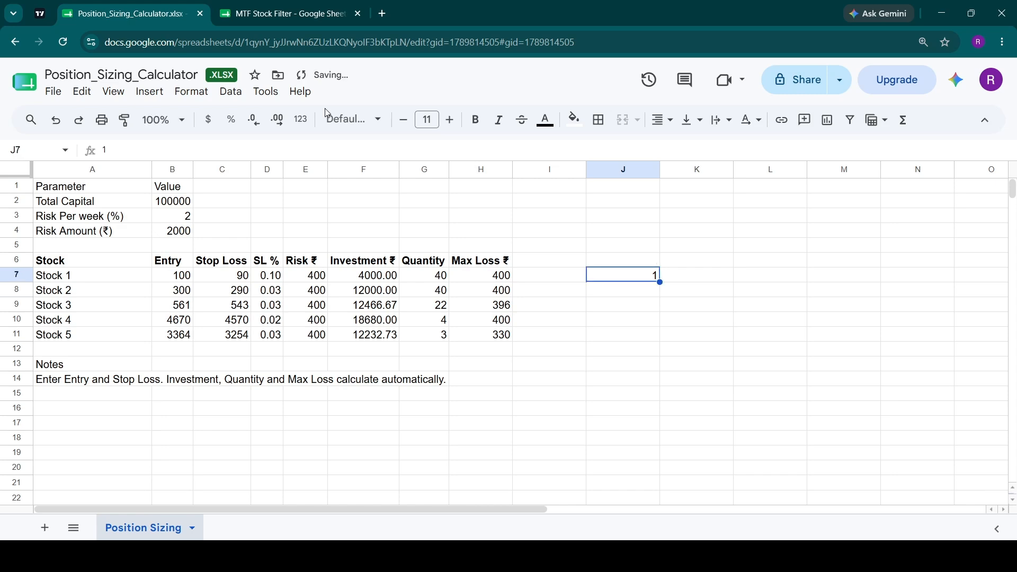
text(100)
key(Right)
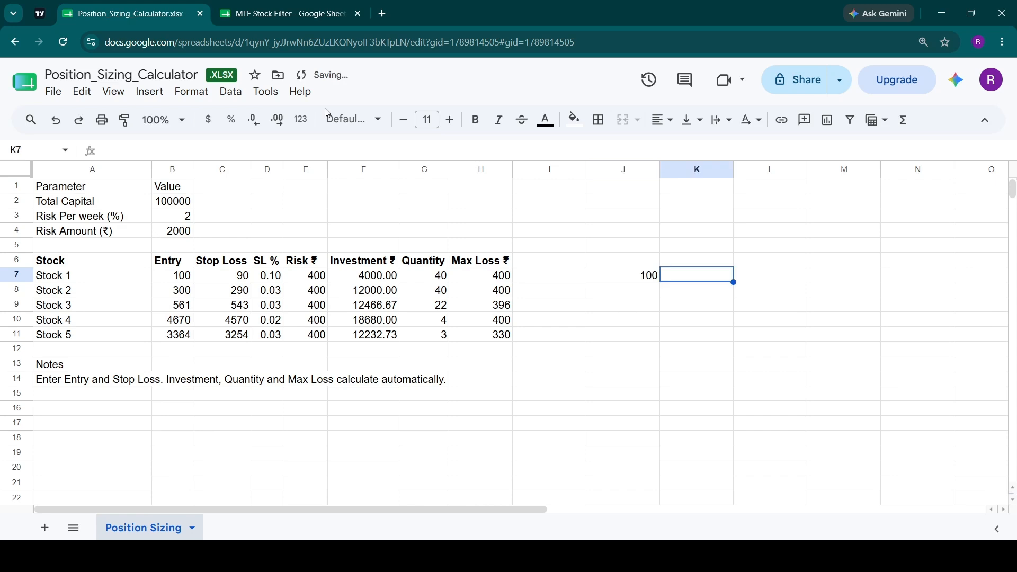
- Add the heading "price" in J6, above the 100 value
key(Up)
key(Left)
text(price)
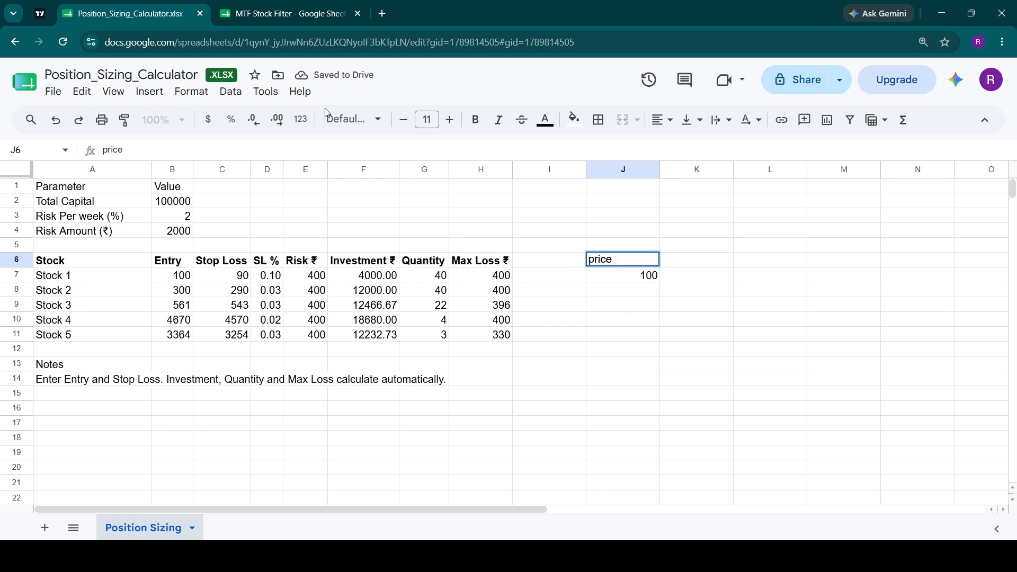
key(Tab)
- Enter 90 in K7 and 120 in L7, beside the example price
key(Down)
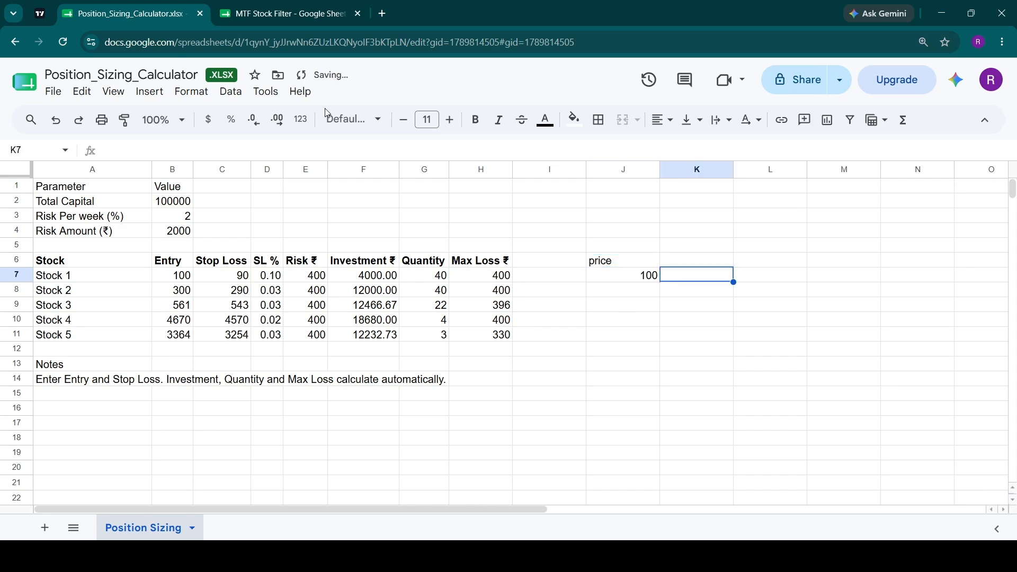
text(90)
key(Tab)
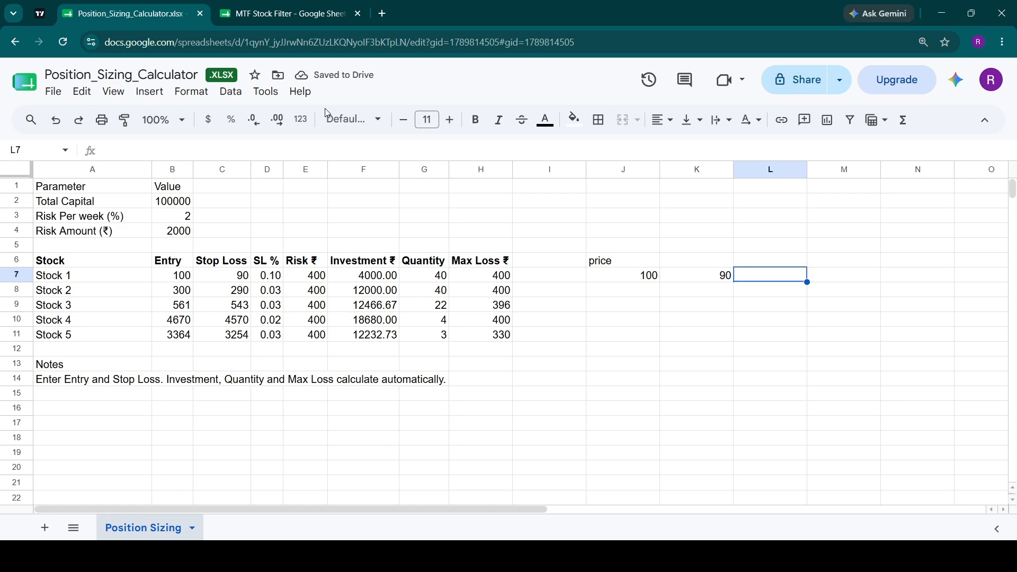
text(120)
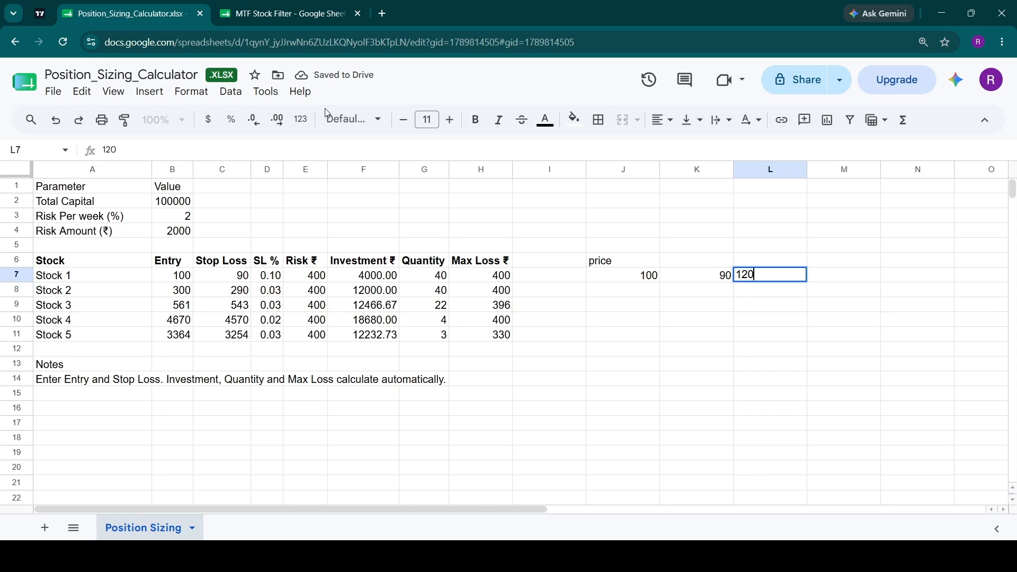
key(Tab)
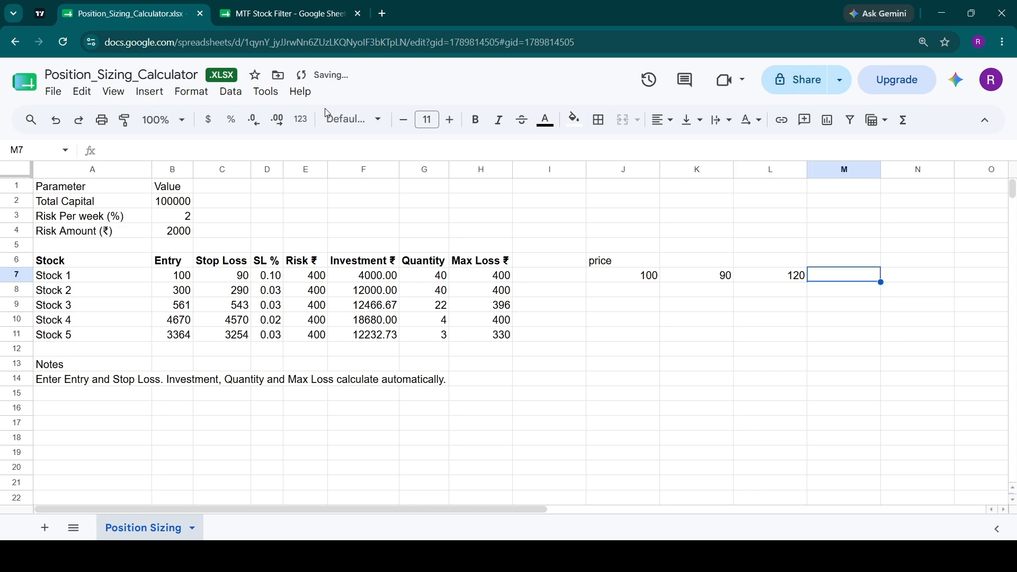
- Add the headings "sl" in K6 and "tgt" in L6 above the example values
key(Left)
key(Up)
key(Up)
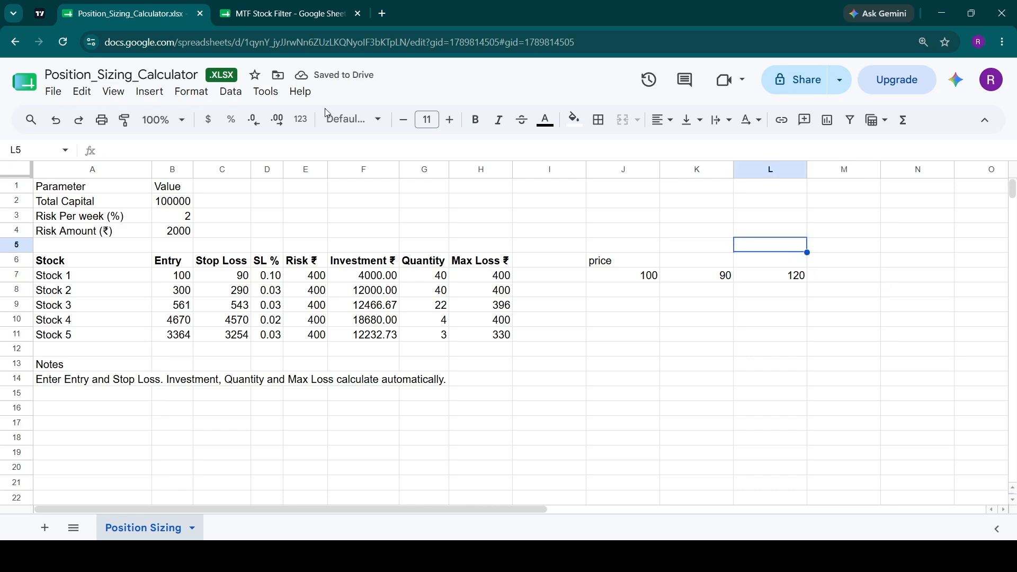
key(Left)
key(Down)
text(sl)
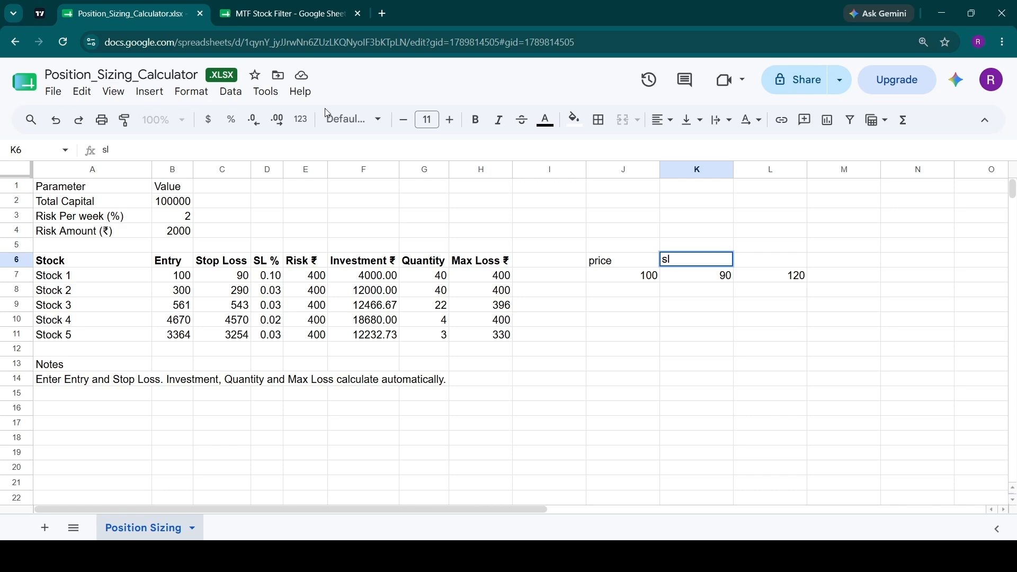
key(Tab)
text(tgt)
key(Tab)
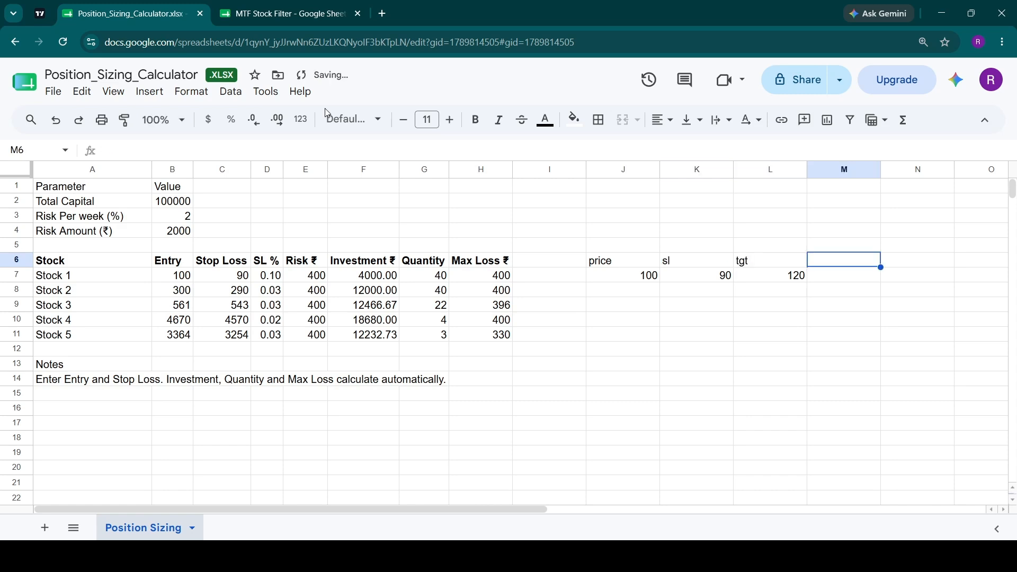
- Enter the note "capital 20000" in cell M4, above the example table
key(Right)
key(Down)
key(Left)
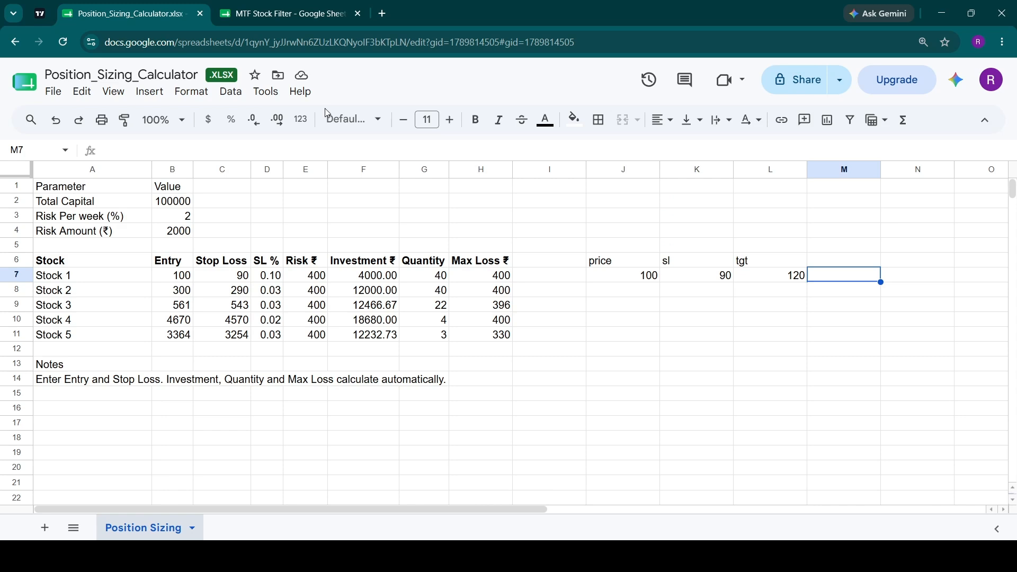
key(Up)
key(Up)
key(Up)
text(cp)
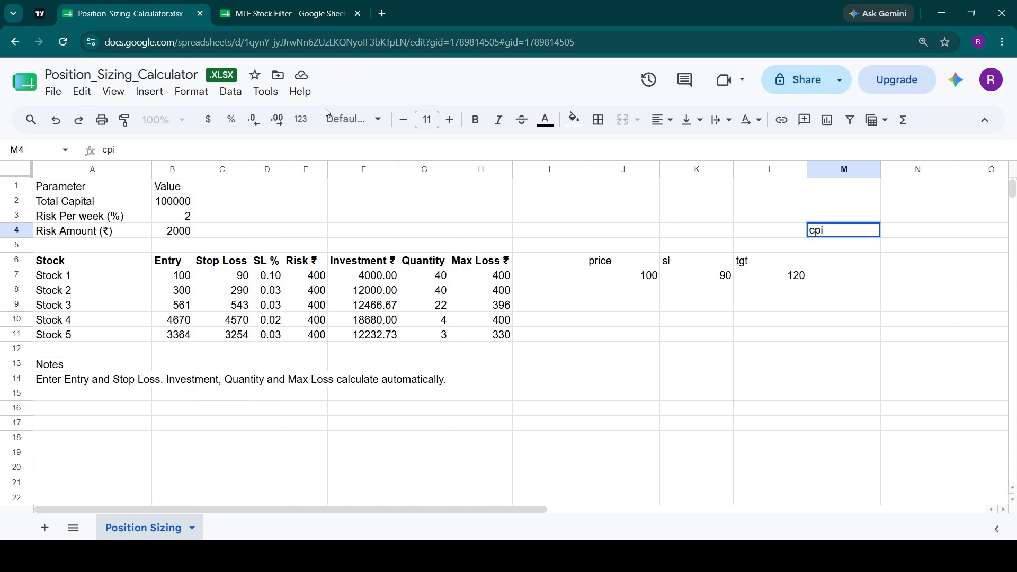
key(BackSpace)
text(apital 20000)
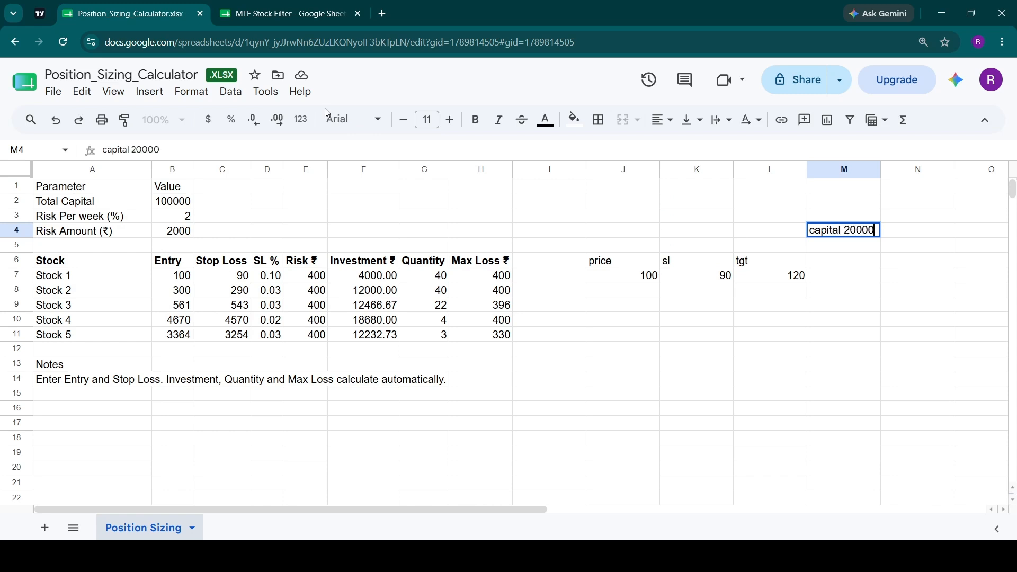
key(Return)
- Enter 100 in M7 and head that column "qty" in M6
key(Down)
key(Down)
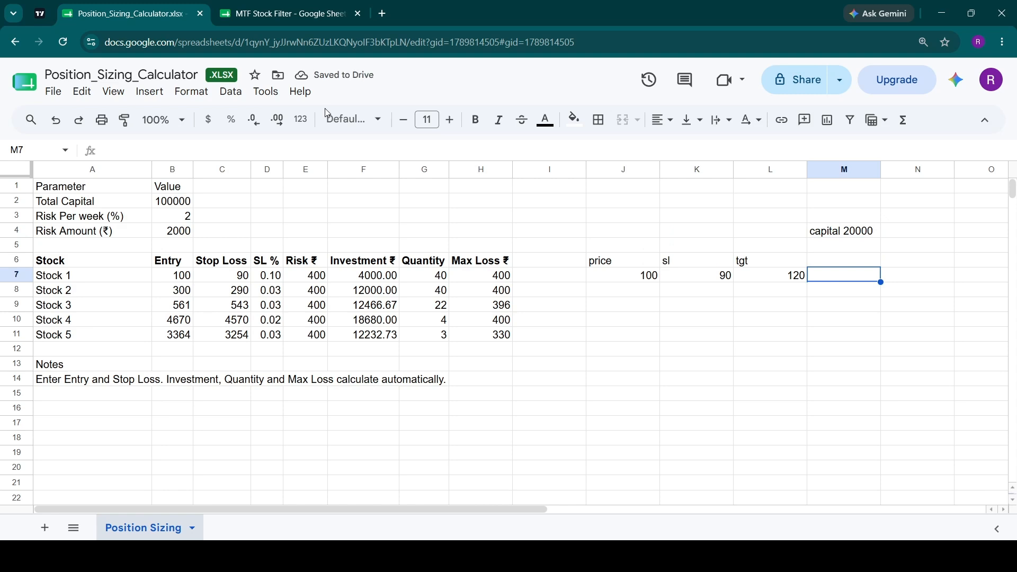
text(100)
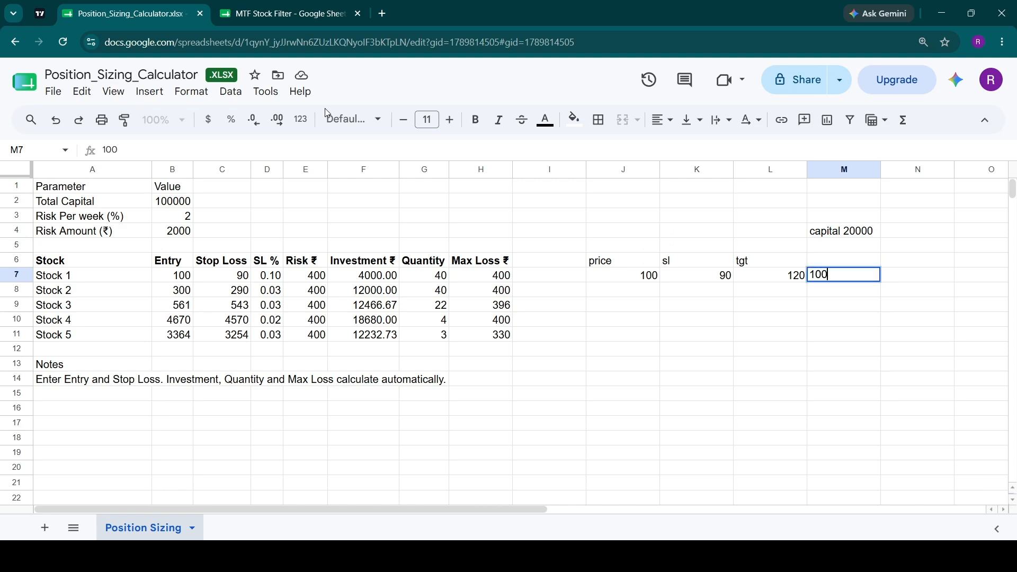
key(Up)
text(qy)
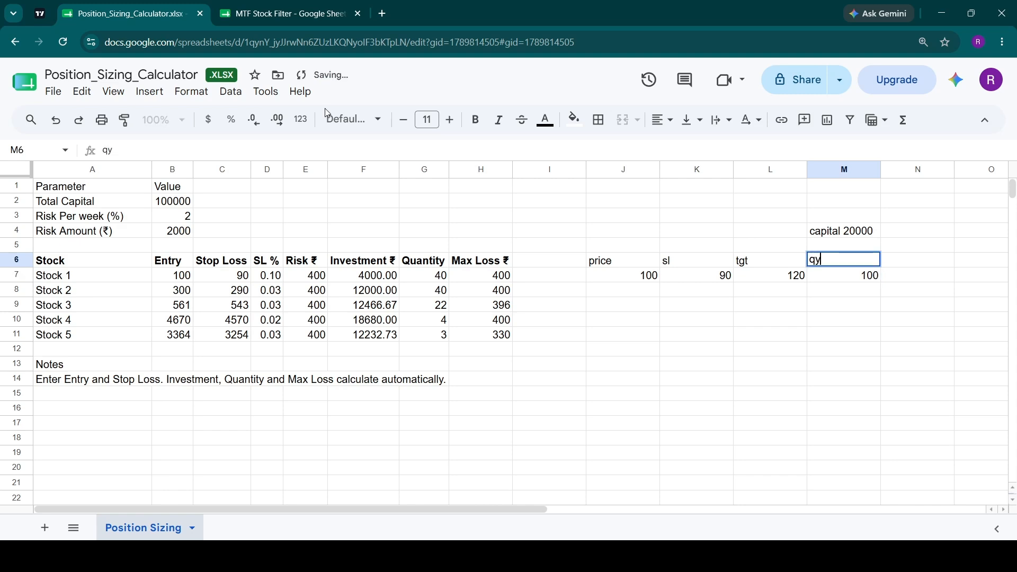
key(BackSpace)
text(ty)
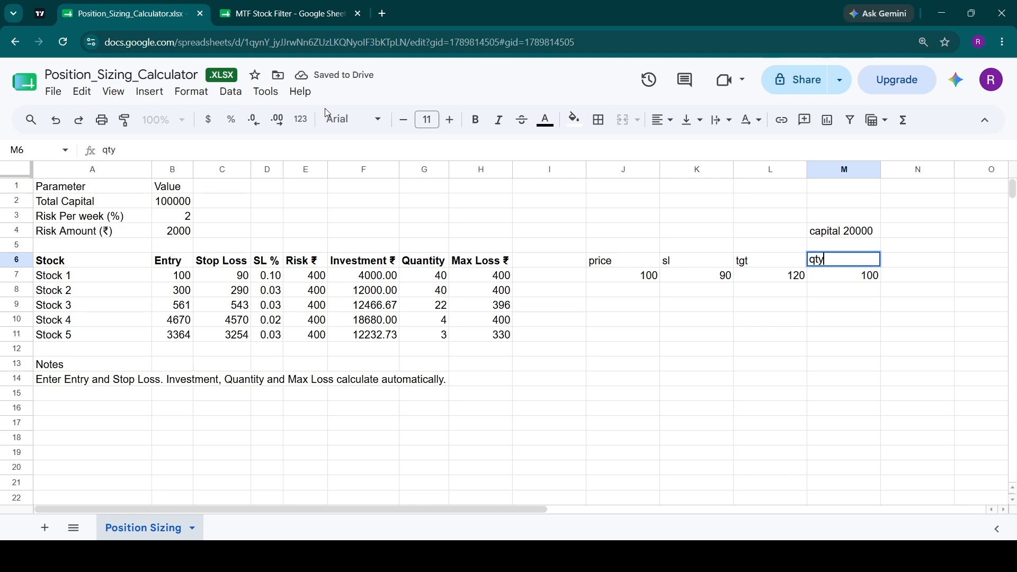
key(Return)
- Fill the second example row, J8 to M8, with price 300, sl 290, tgt 320 and qty 33
key(Down)
key(Left)
key(Left)
key(Left)
key(Left)
key(Right)
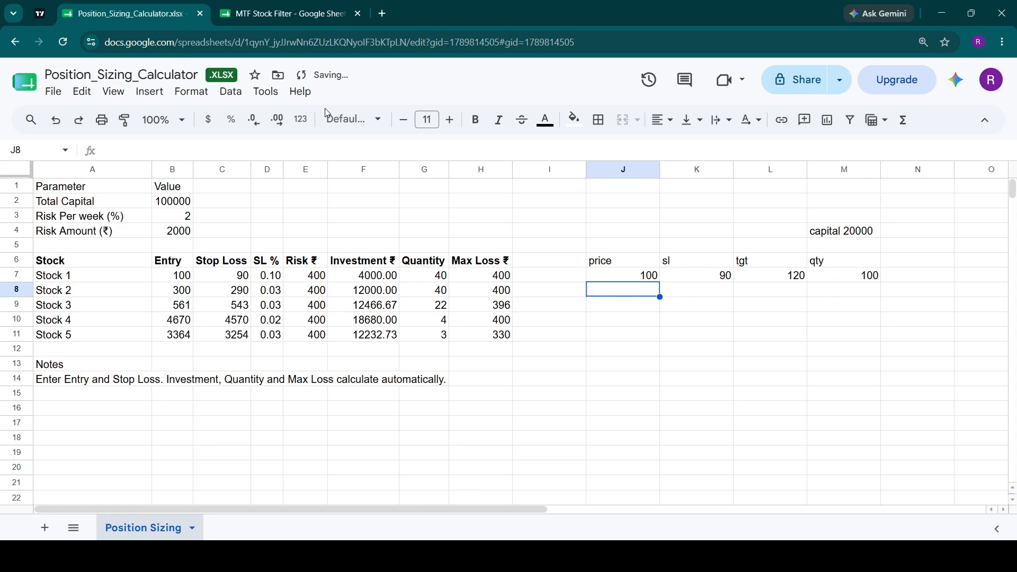
text(300)
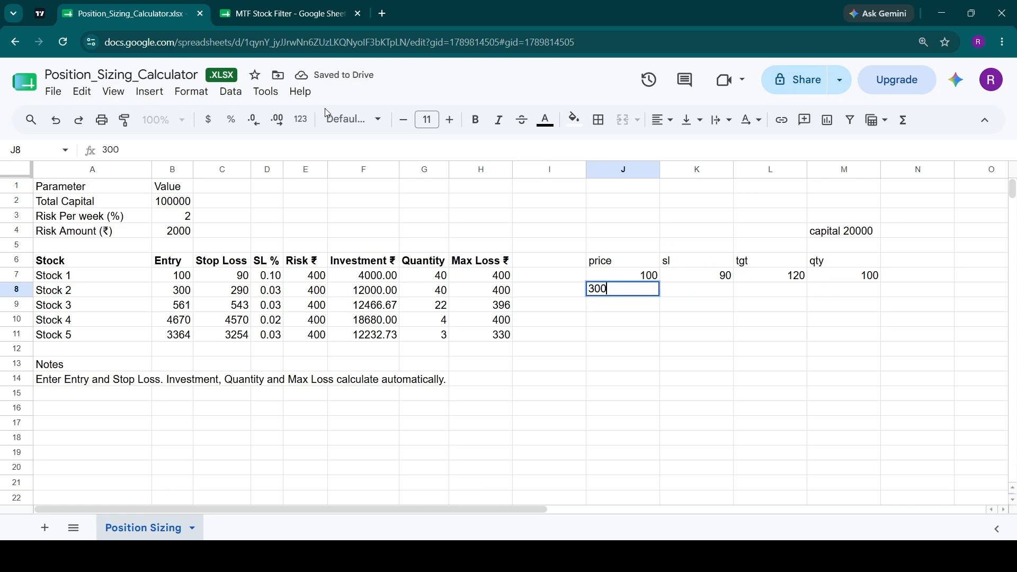
key(Tab)
text(290)
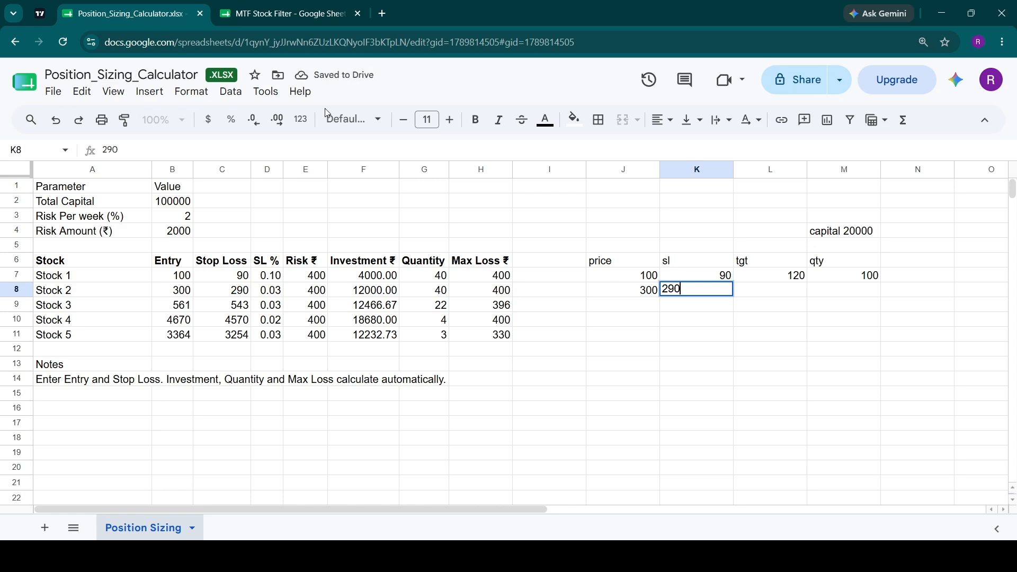
key(Tab)
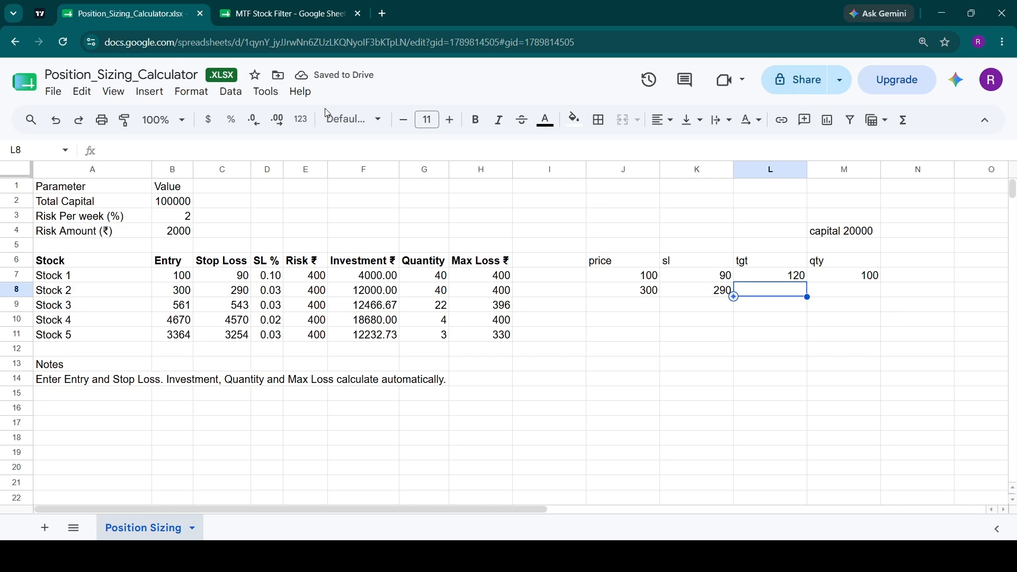
text(320)
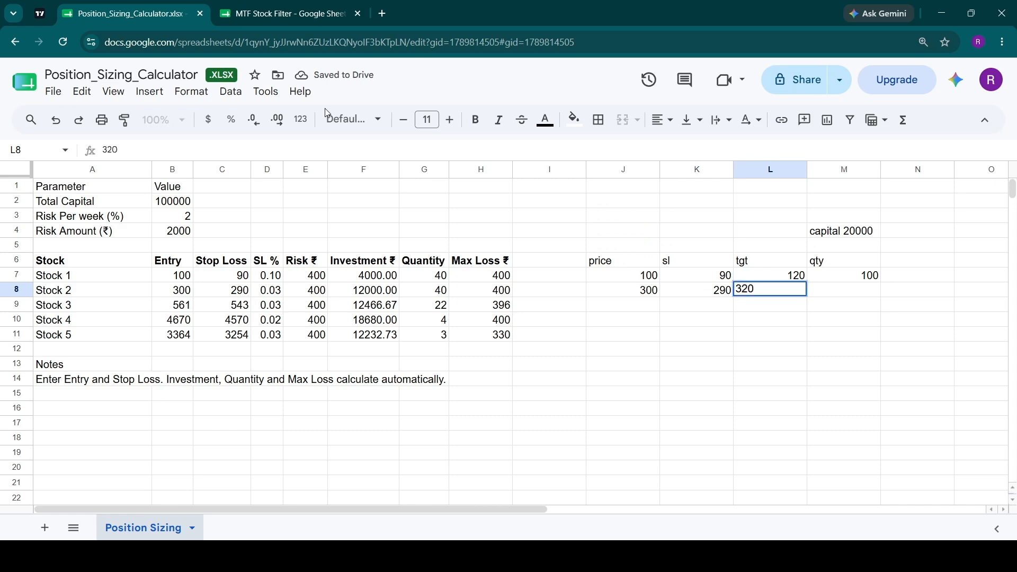
key(Tab)
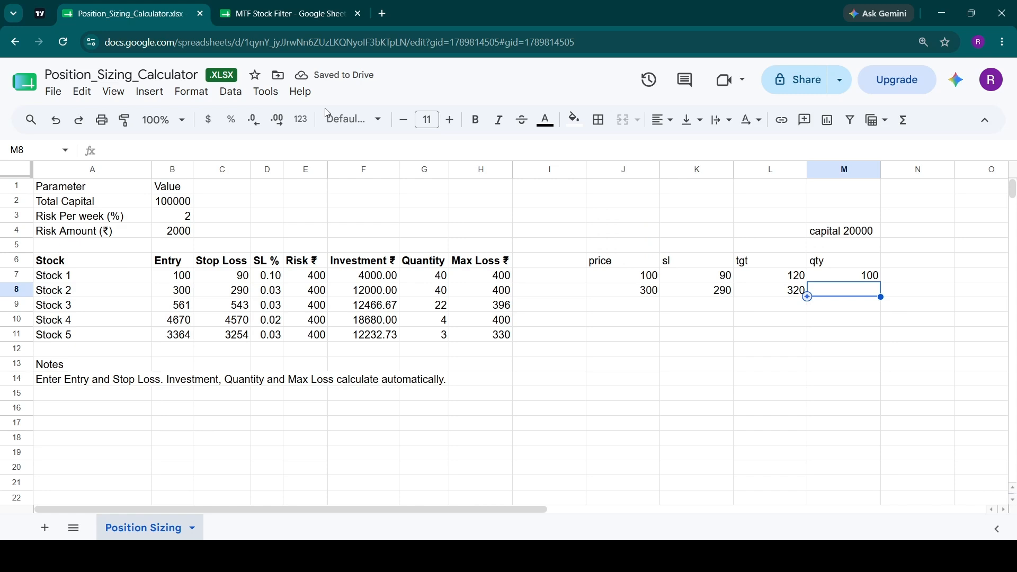
text(33)
key(Tab)
key(Tab)
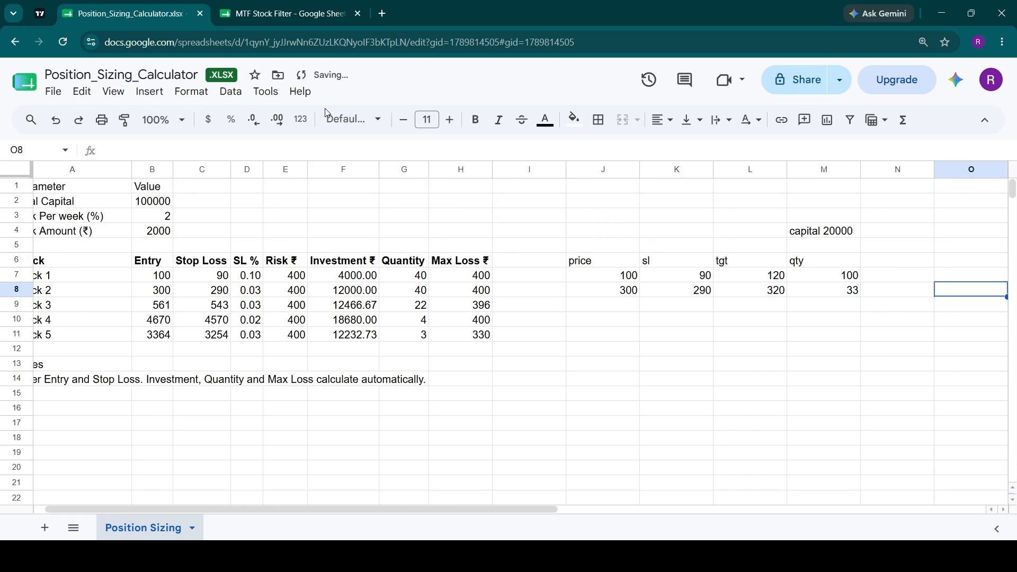
- Enter -1000 in N7 as the result of the first example row
key(Left)
key(Left)
key(Right)
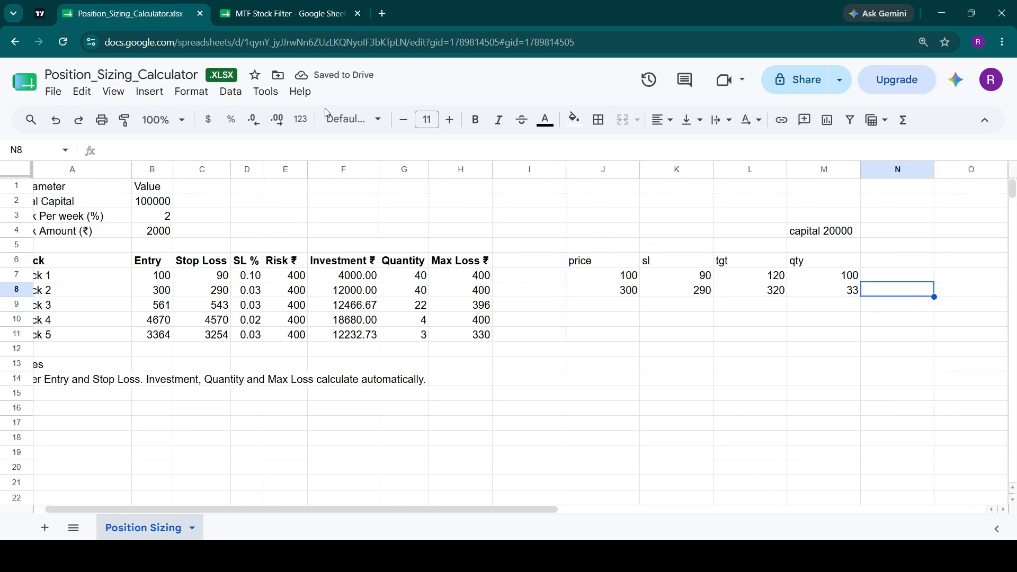
key(Up)
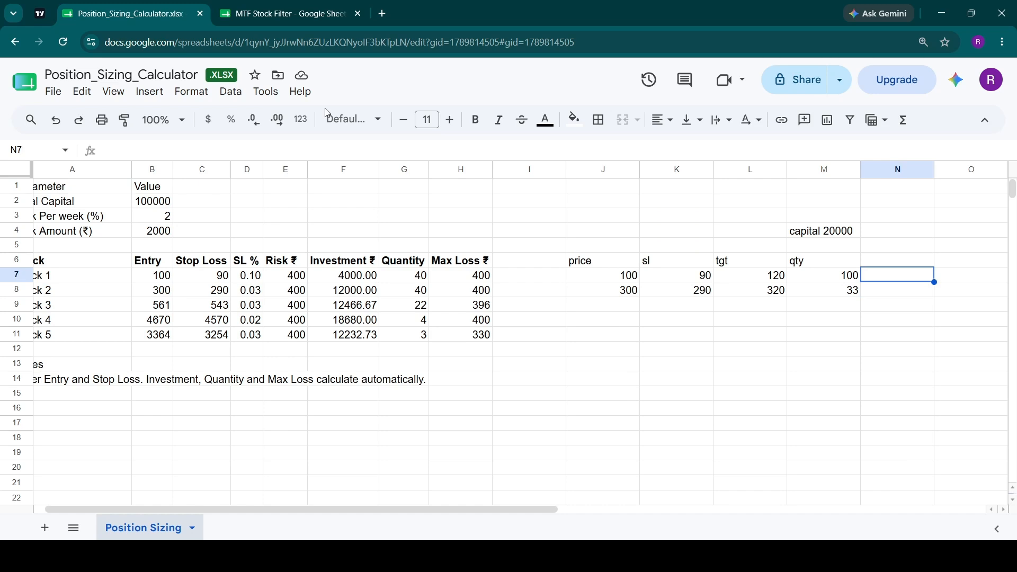
key(Left)
key(Right)
text(1)
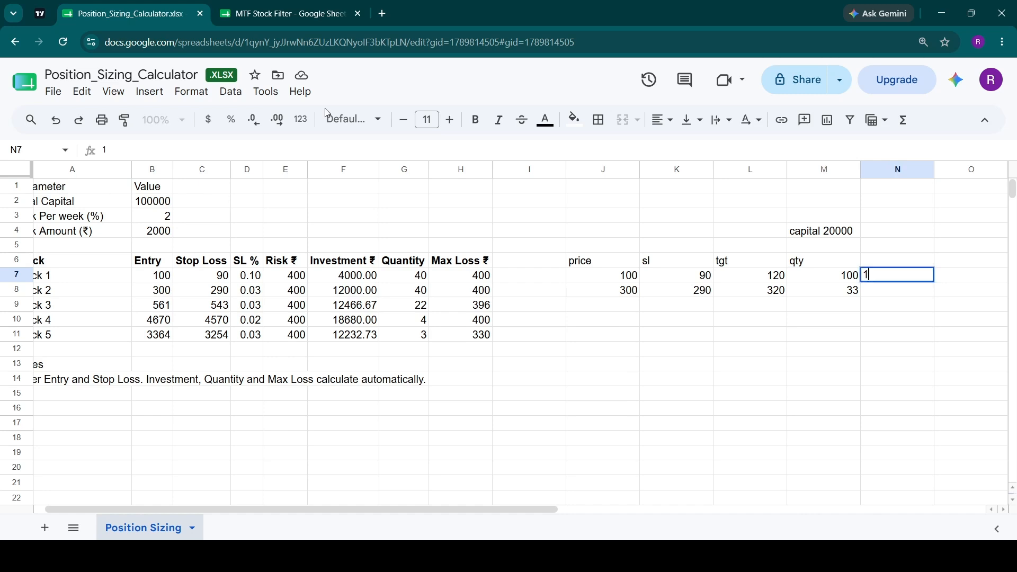
key(BackSpace)
text(-1000)
key(Return)
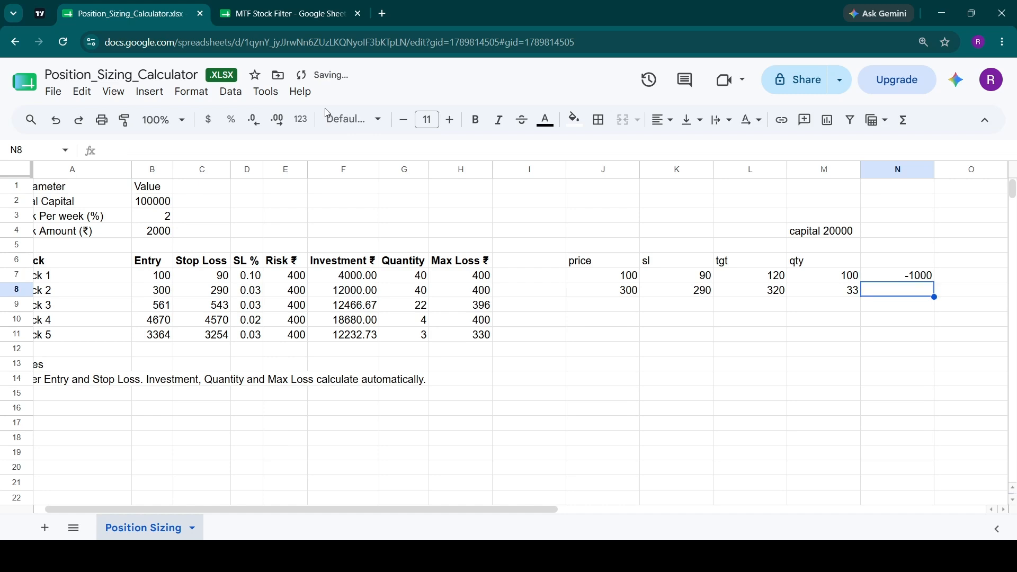
- Head column N "P/L" in N6 and enter 660 in N8 for the second example row
key(Up)
key(Up)
key(Return)
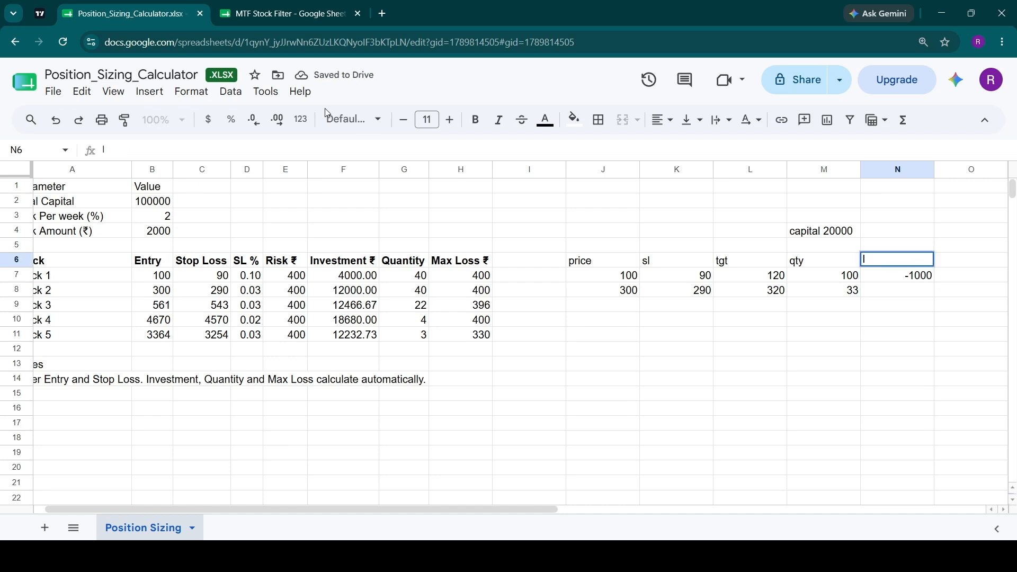
text(P)
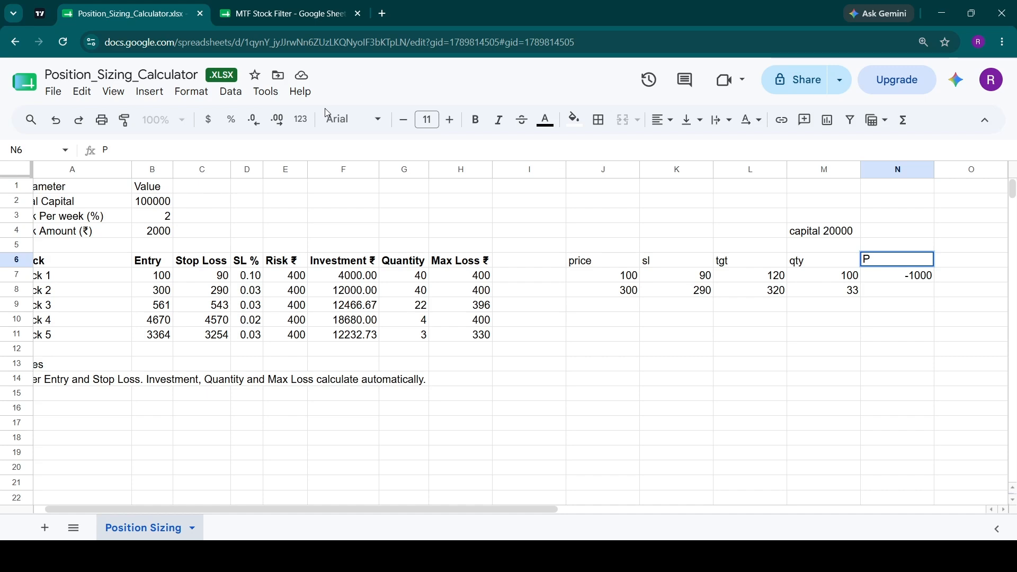
text(/L)
key(Return)
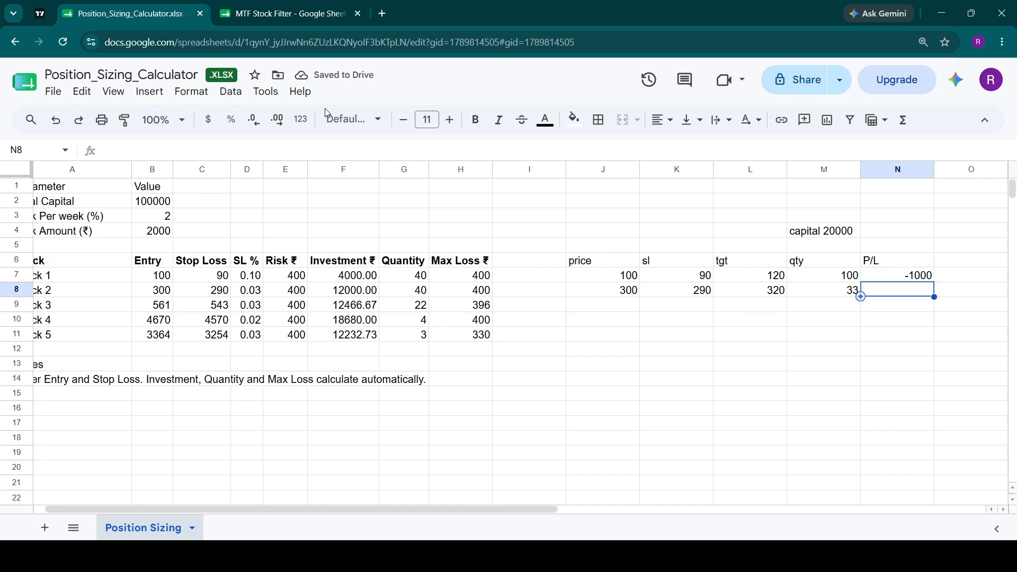
text(66)
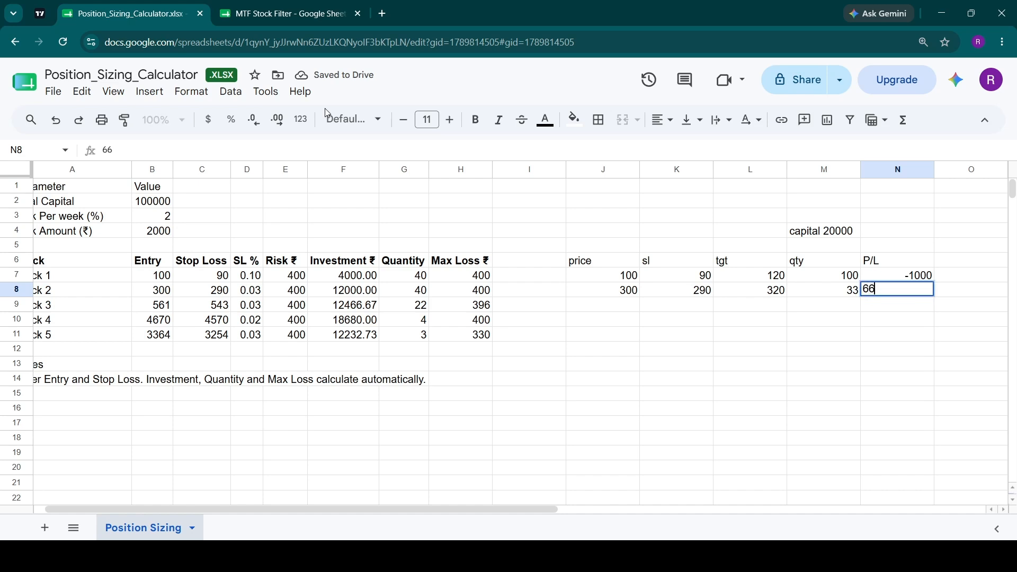
text(0)
key(Return)
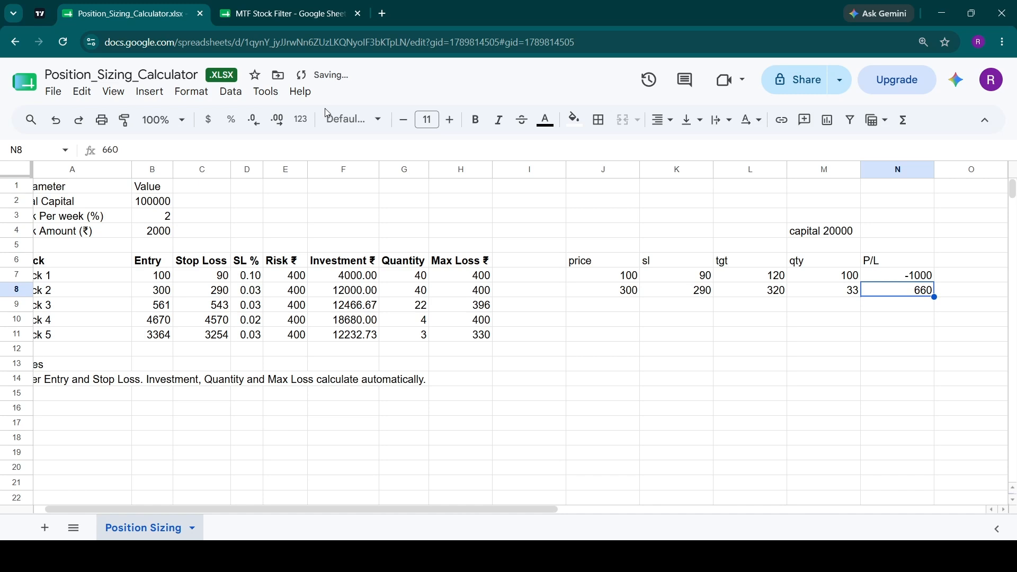
- Check the sum of the P/L values in N7:N8 and enter -340 below them in N9
key(Up)
key(Up)
key(shift+Down)
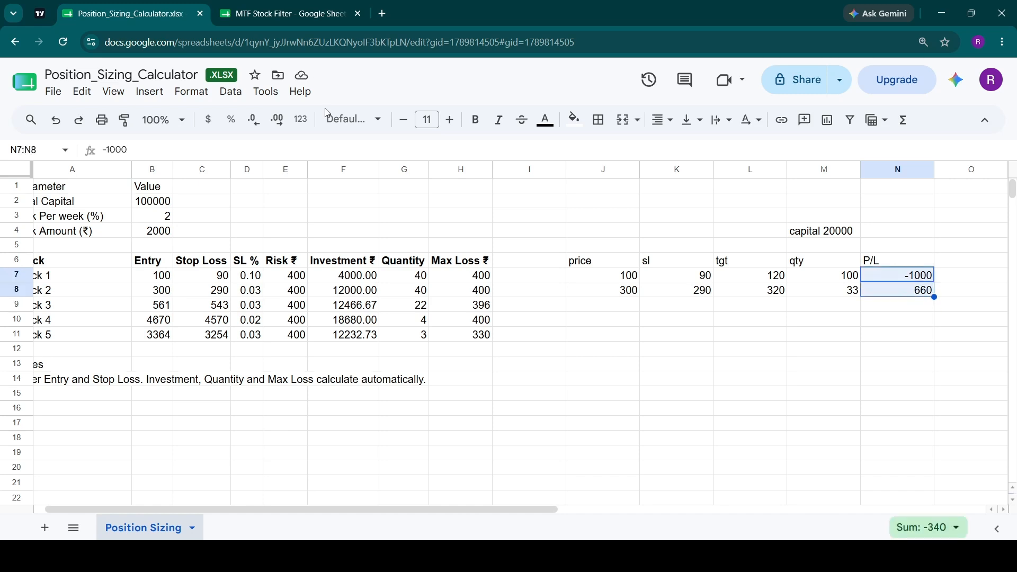
key(Down)
key(Down)
text(-340)
key(Left)
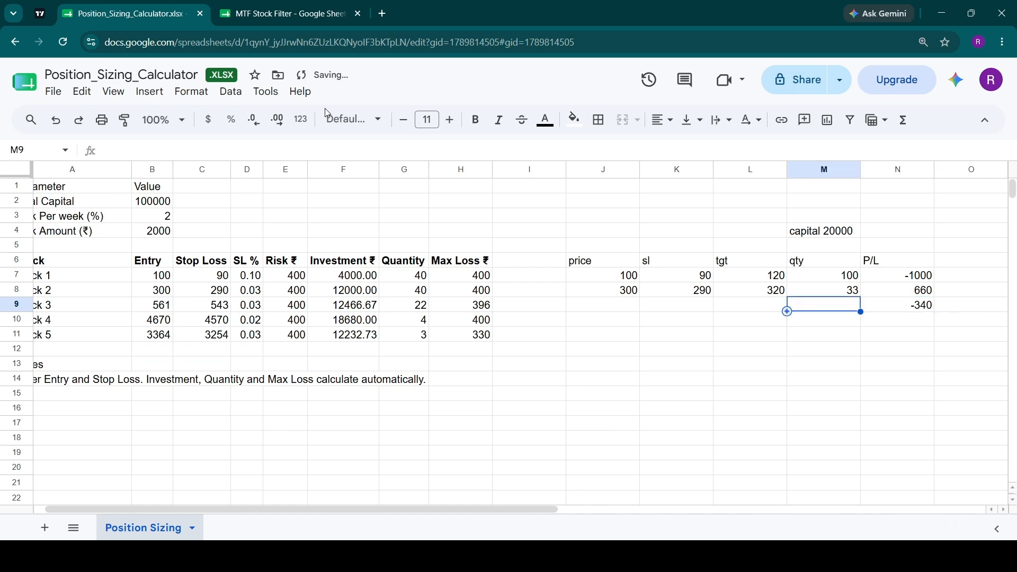
- Compare the example quantities in M7:M8 with the first rows of the position sizing calculator
key(Up)
key(shift+Up)
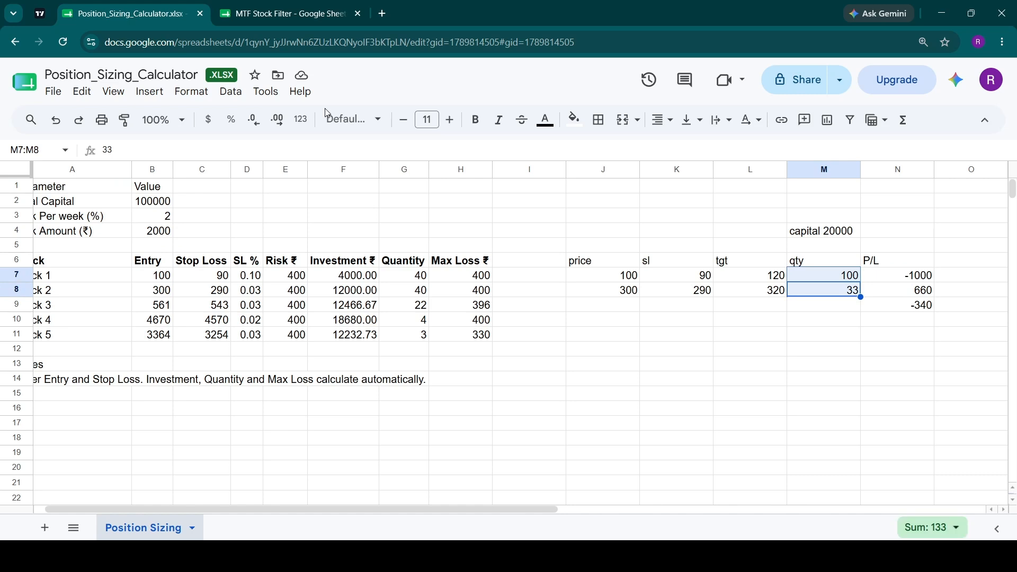
key(Left)
key(Left)
key(Left)
key(Left)
key(Left)
key(Left)
key(Left)
key(Left)
key(Left)
key(Left)
key(Up)
key(Left)
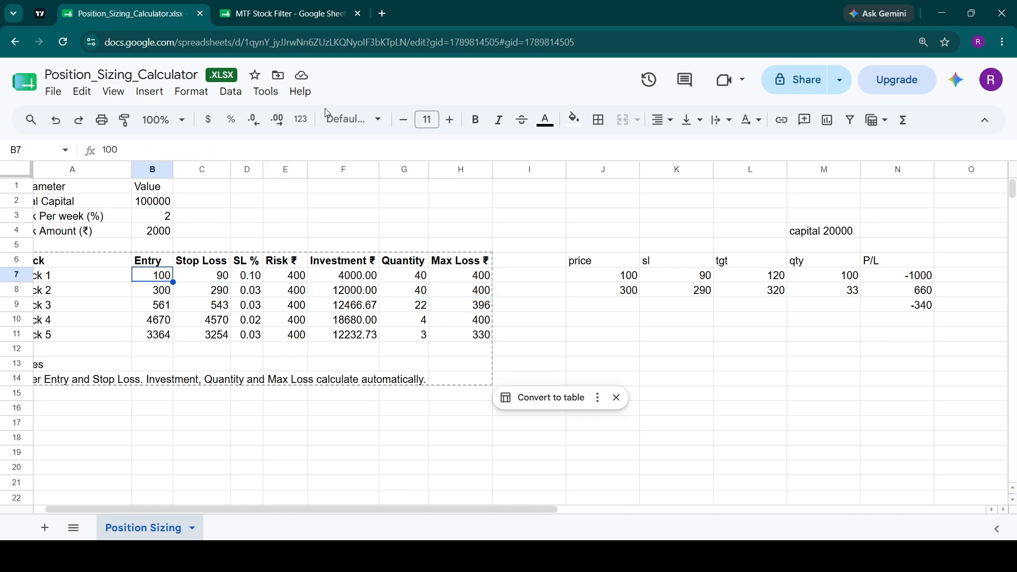
key(Right)
key(Right)
key(Right)
key(Right)
key(Right)
key(Right)
key(Right)
key(Right)
key(Right)
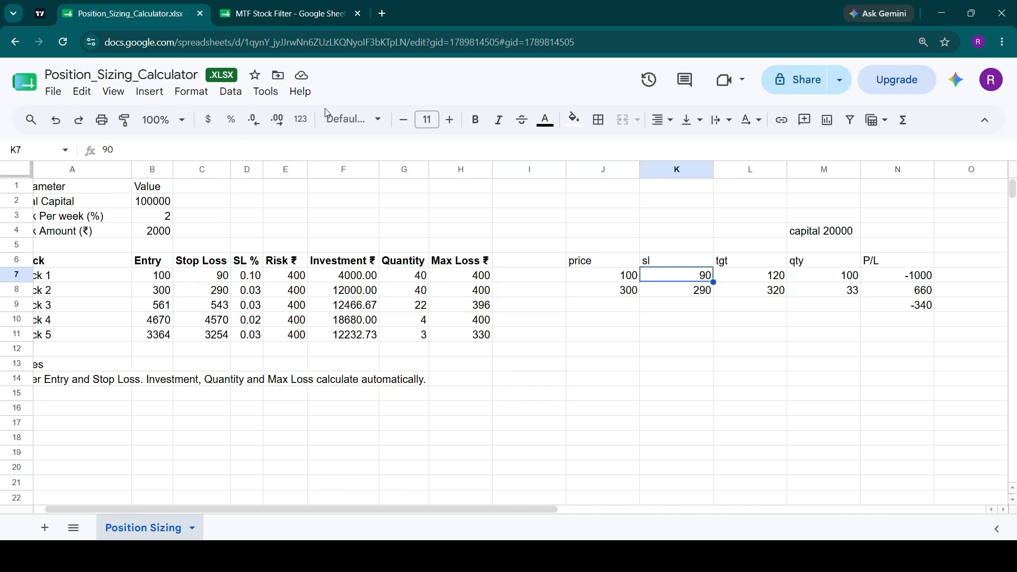
key(Down)
key(Down)
key(Left)
key(Left)
key(Left)
key(Left)
key(Left)
key(Left)
- Start a position-sized example in row 10 with price 100 in J10, sl 90 in K10 and qty 40 in M10
key(Right)
key(Right)
key(Right)
key(Right)
key(Right)
key(Down)
text(1000)
key(BackSpace)
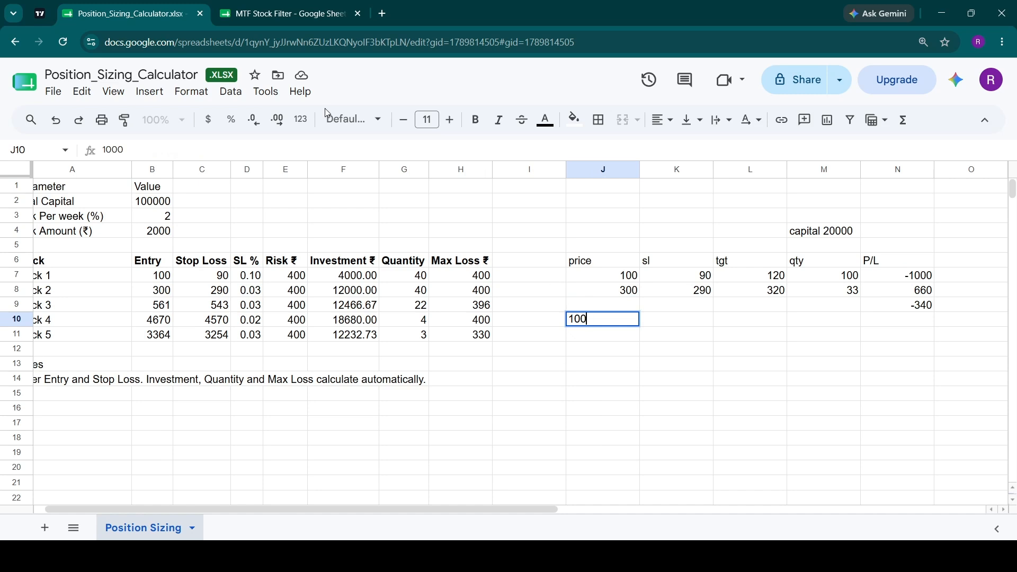
key(Tab)
text(90)
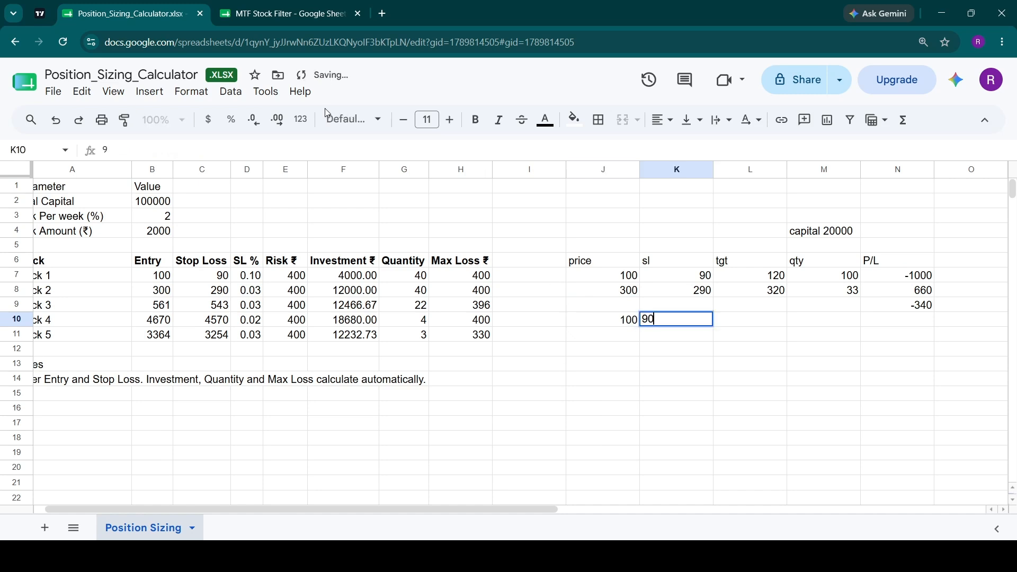
key(Tab)
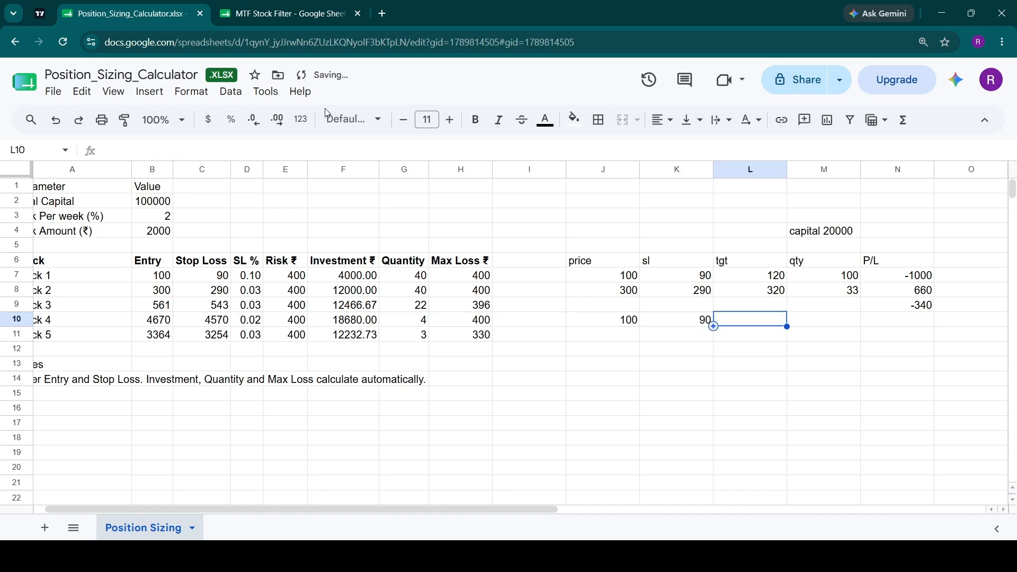
key(Tab)
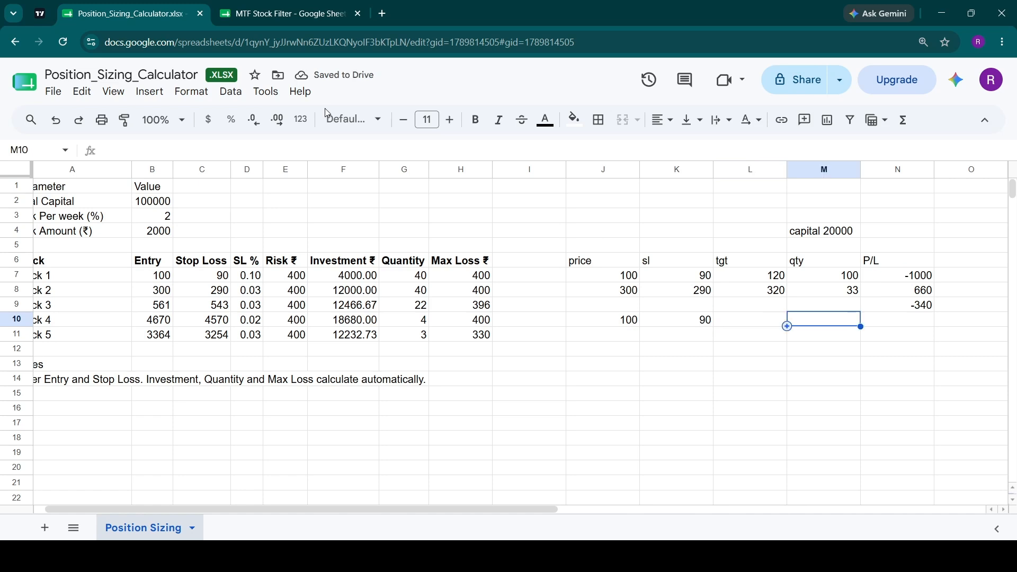
text(40)
key(Return)
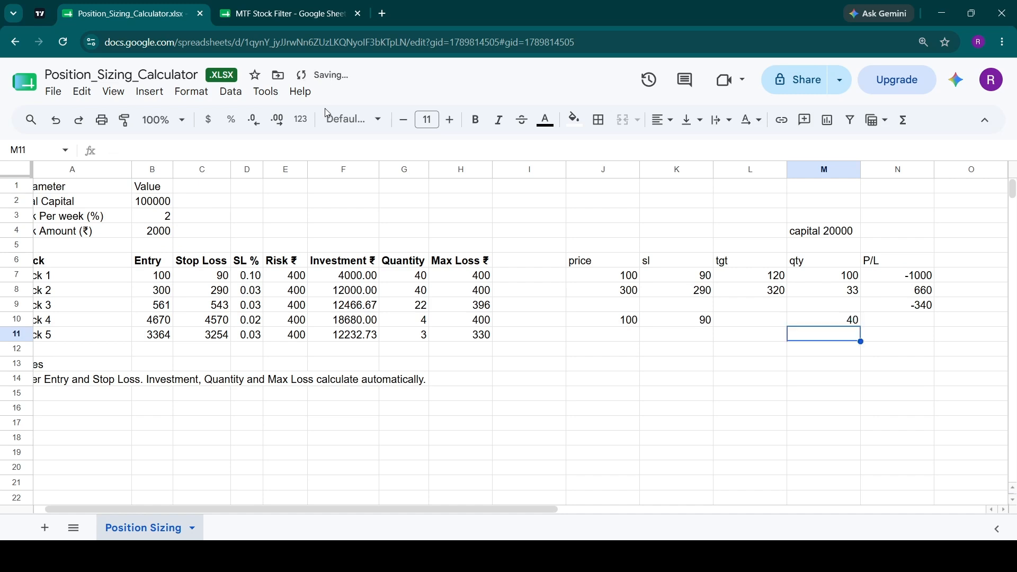
- Fill row 11 with price 300 in J11, sl 290 in K11 and qty 40 in M11
key(Left)
key(Left)
key(Left)
text(300)
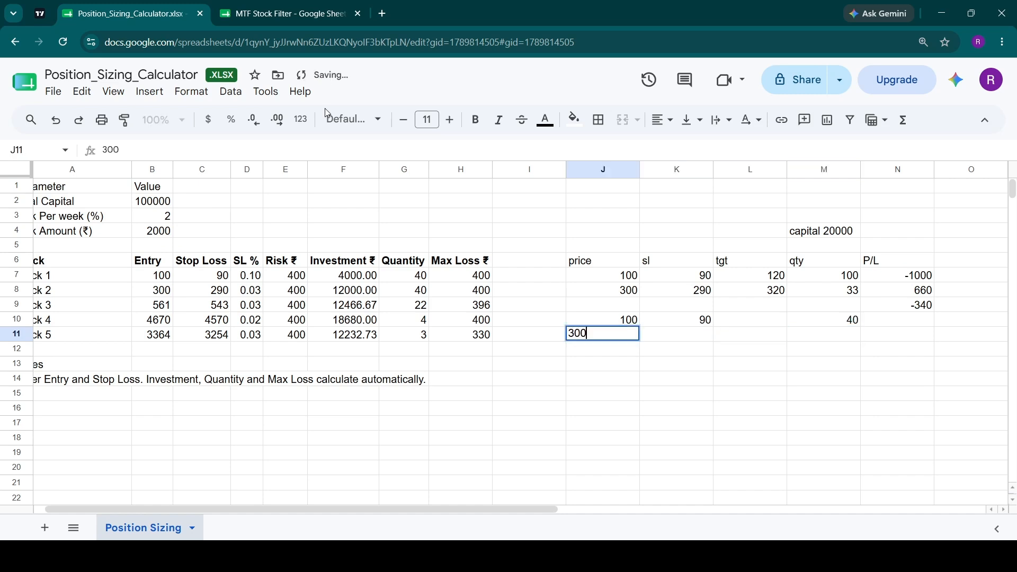
key(Tab)
text(290)
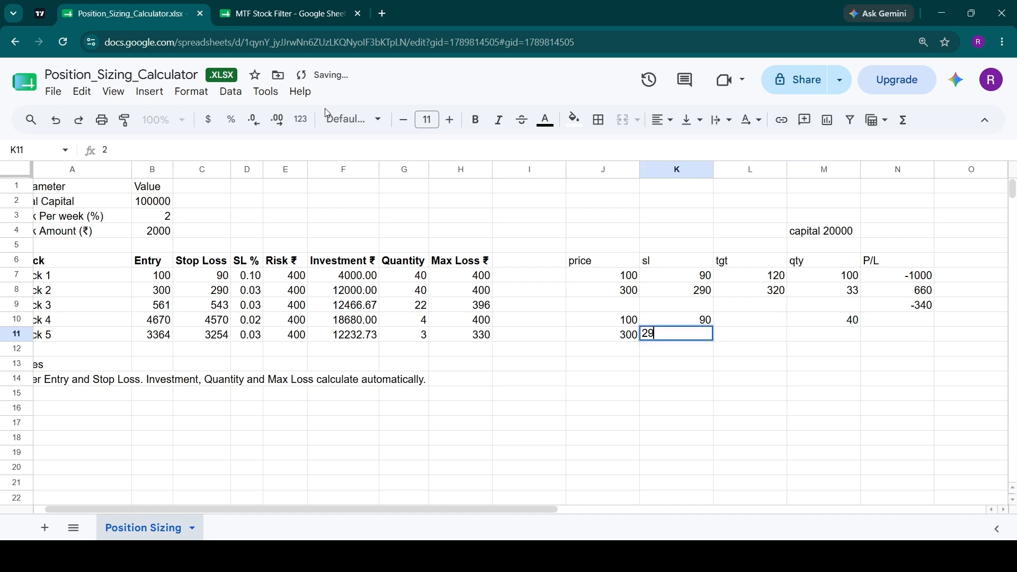
key(Tab)
key(Tab)
text(40)
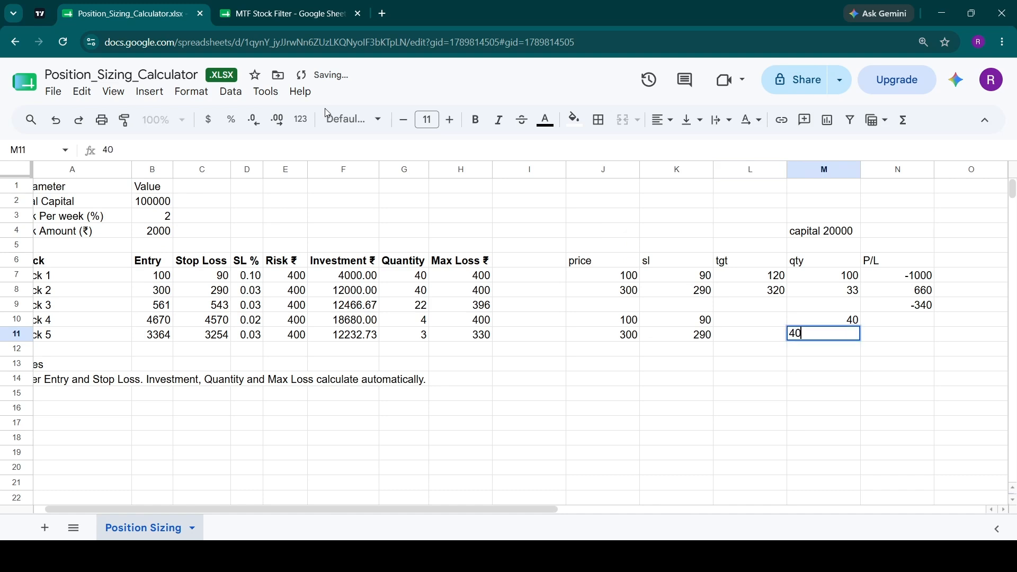
key(Tab)
- Enter the P/L values -400 in N10 and 800 in N11 for the position-sized rows
key(Up)
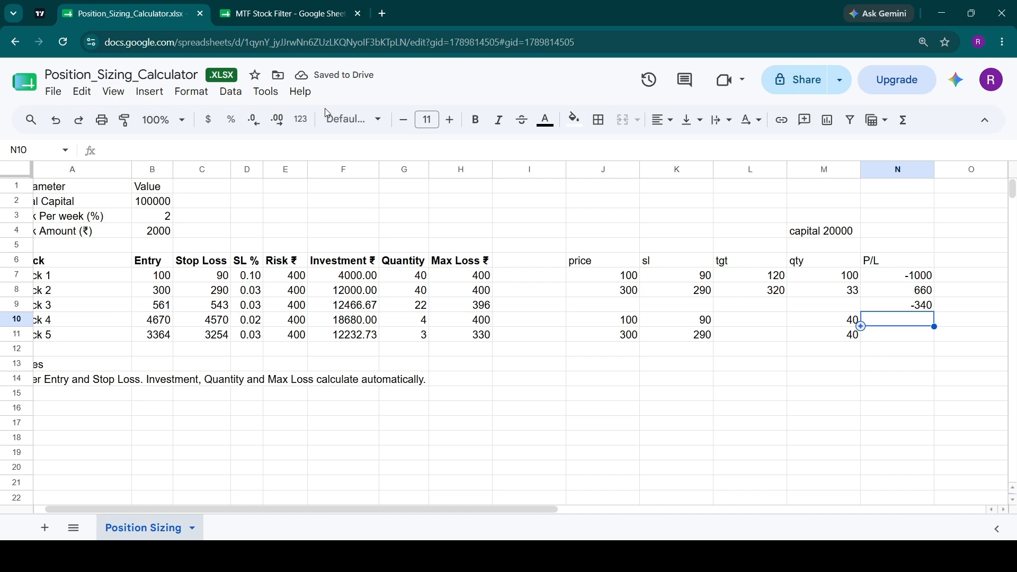
text(-400)
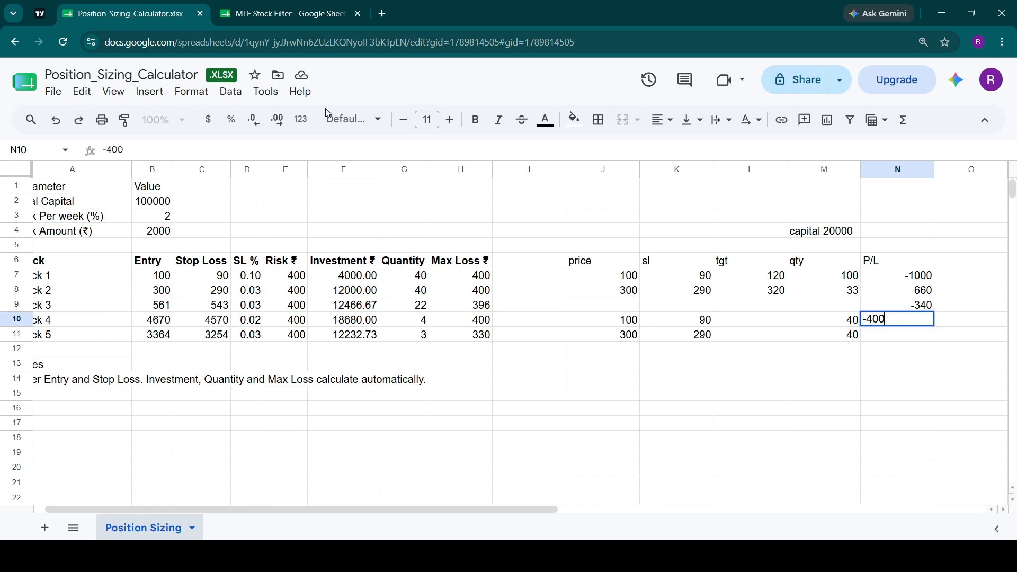
key(Return)
text(800)
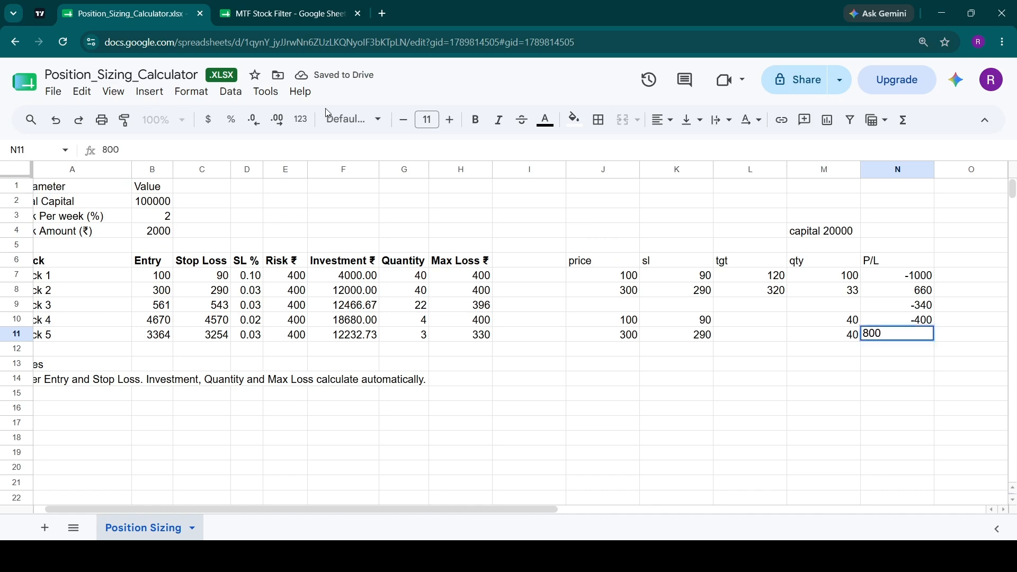
key(Return)
- Check the sum of the P/L values in N10:N11
key(Up)
key(Up)
key(shift+Down)
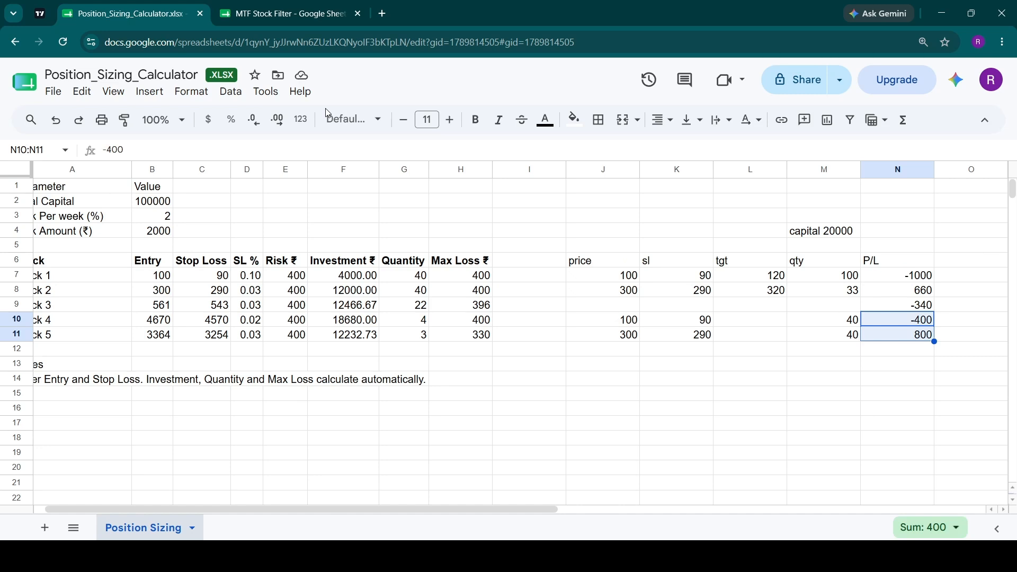
key(Down)
key(Down)
- Clear the whole example table together with its capital note, range J4:N11
key(Left)
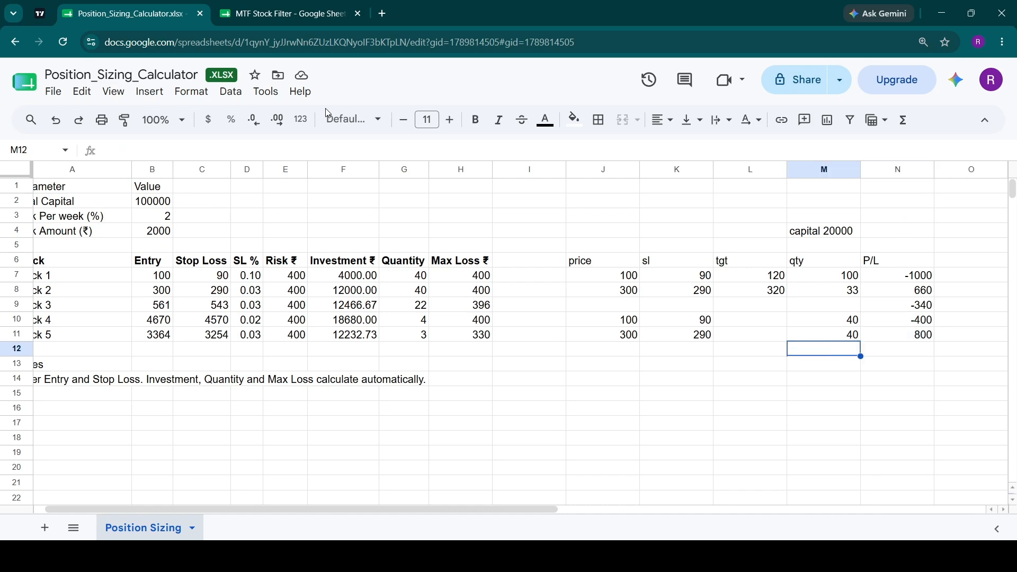
key(Left)
key(Left)
key(Up)
key(Up)
key(Up)
key(Up)
key(Up)
key(Up)
key(Up)
key(Up)
key(Left)
key(Left)
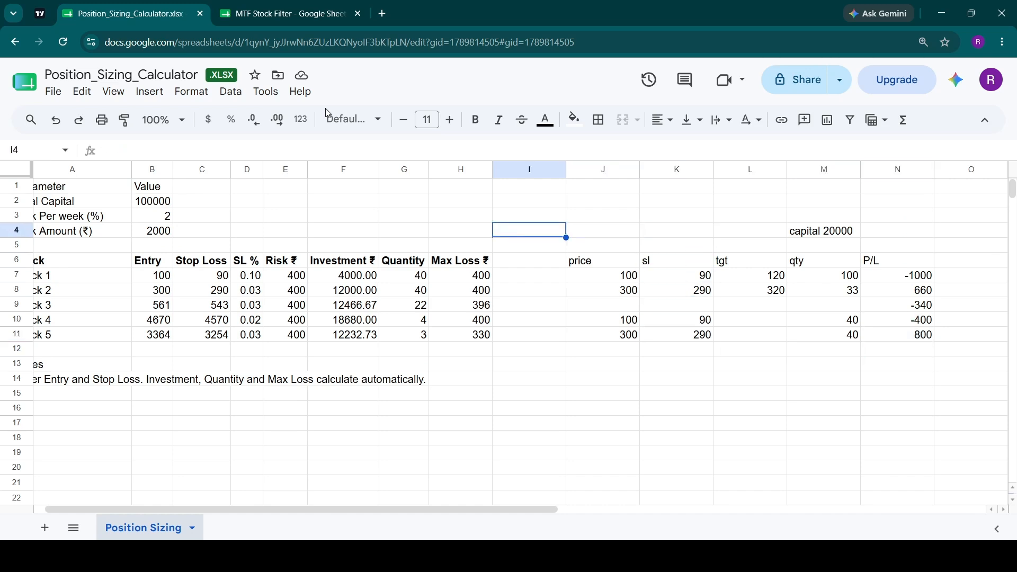
key(Right)
key(shift+Right)
key(shift+Right)
key(shift+Right)
key(shift+Right)
key(shift+Down)
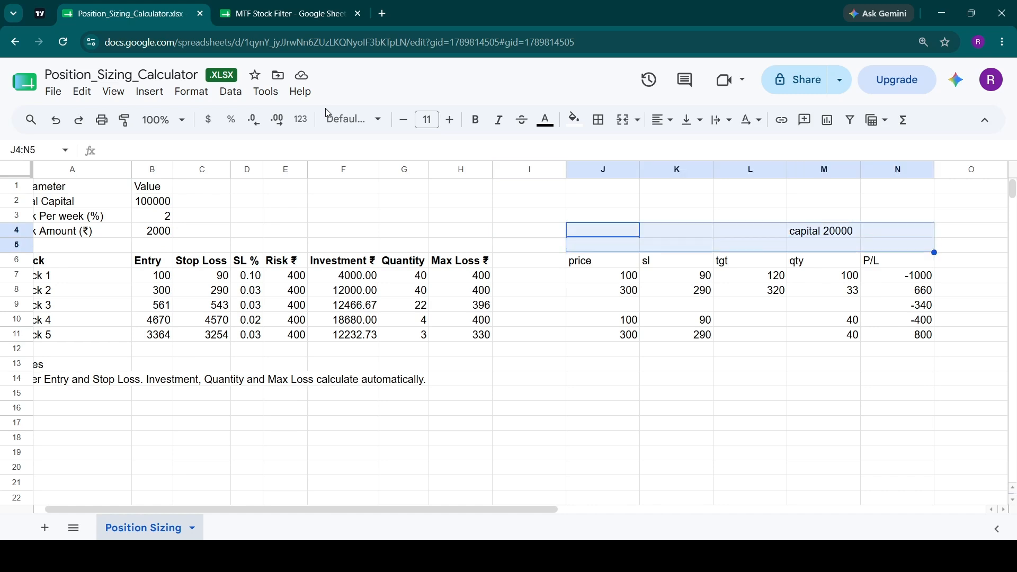
key(shift+Down)
key(shift+Down)
key(shift+Down)
key(shift+Down)
key(shift+Down)
key(shift+Down)
key(Delete)
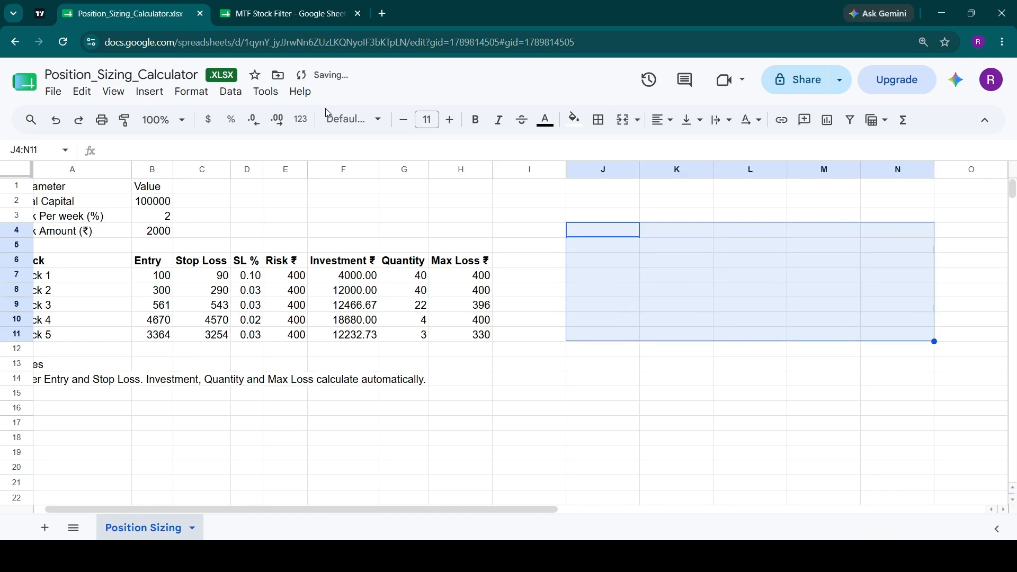
key(Down)
key(Down)
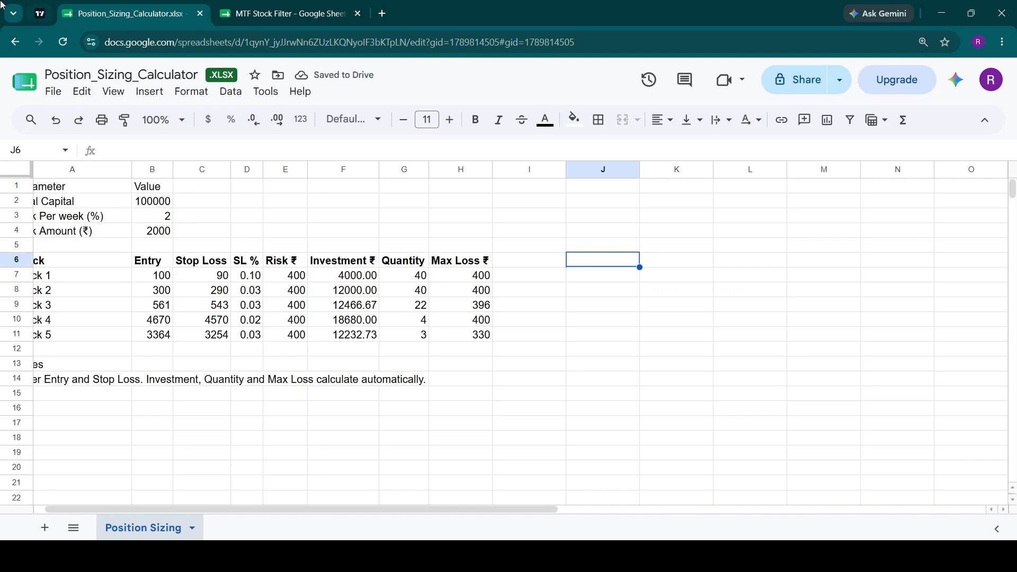
- Switch to the MTF Stock Filter spreadsheet and go through the stocks in the BUY List
click(233, 11)
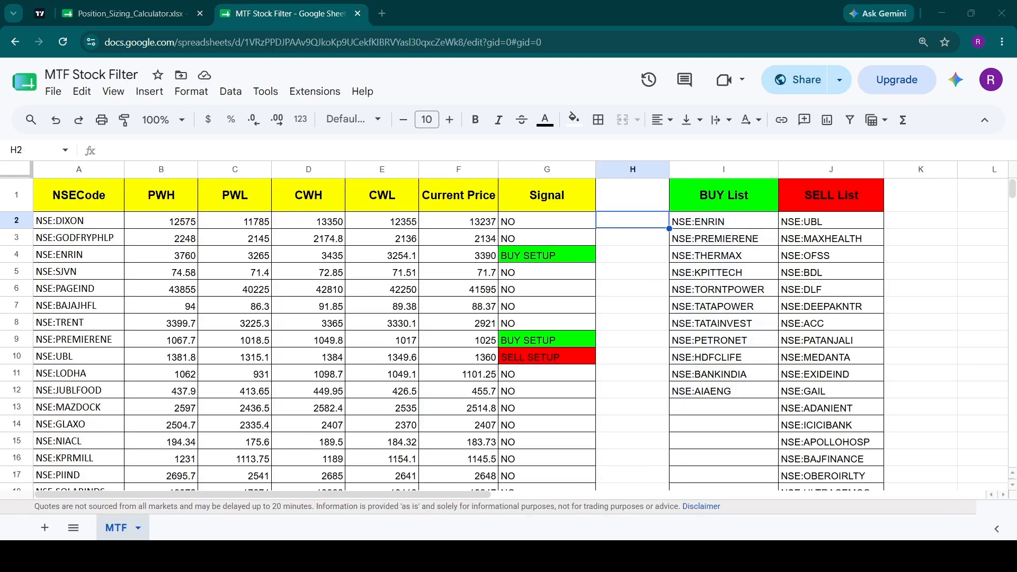
drag(720, 231, 723, 408)
click(640, 288)
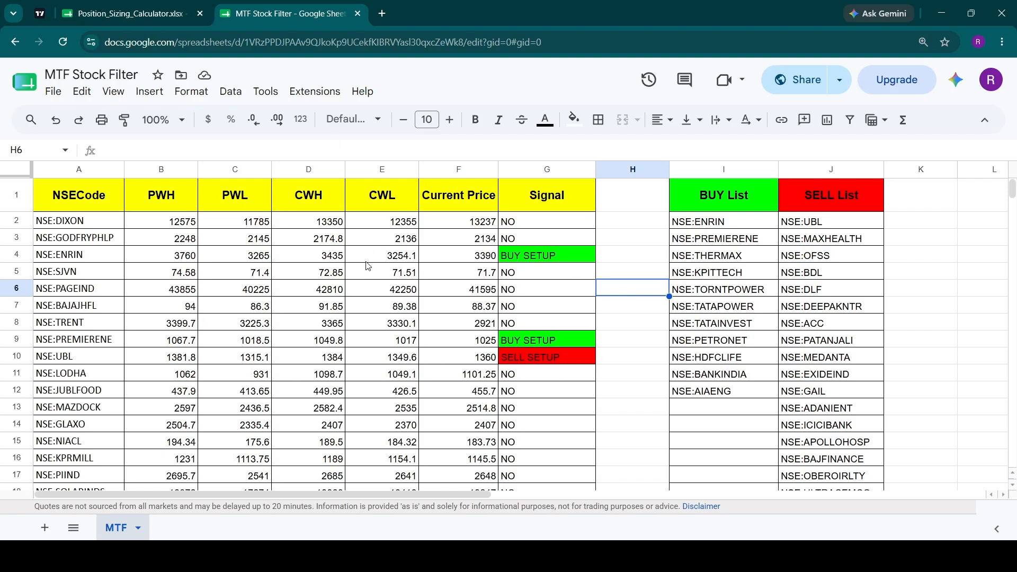
click(716, 222)
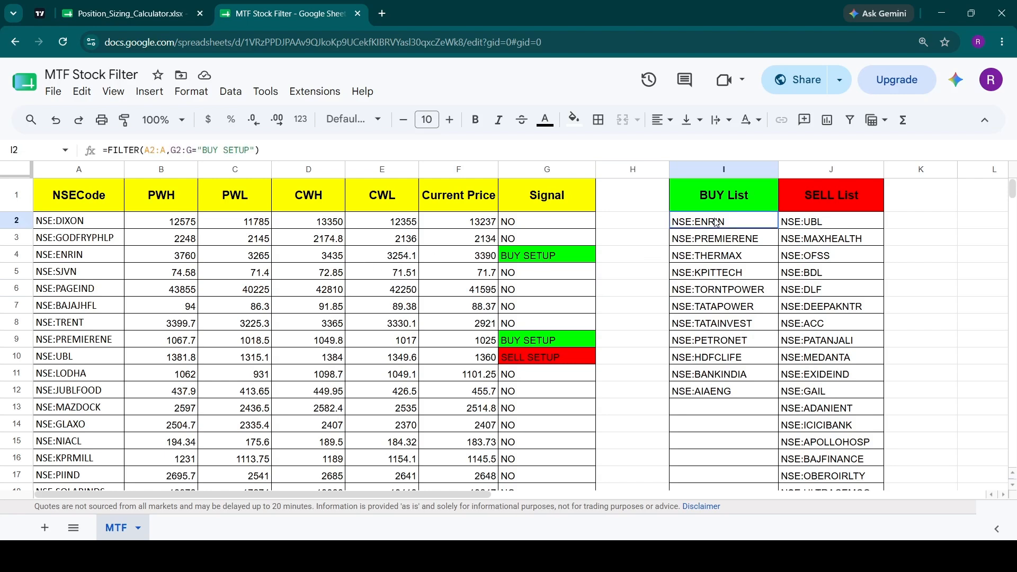
key(Down)
key(Down)
key(Down)
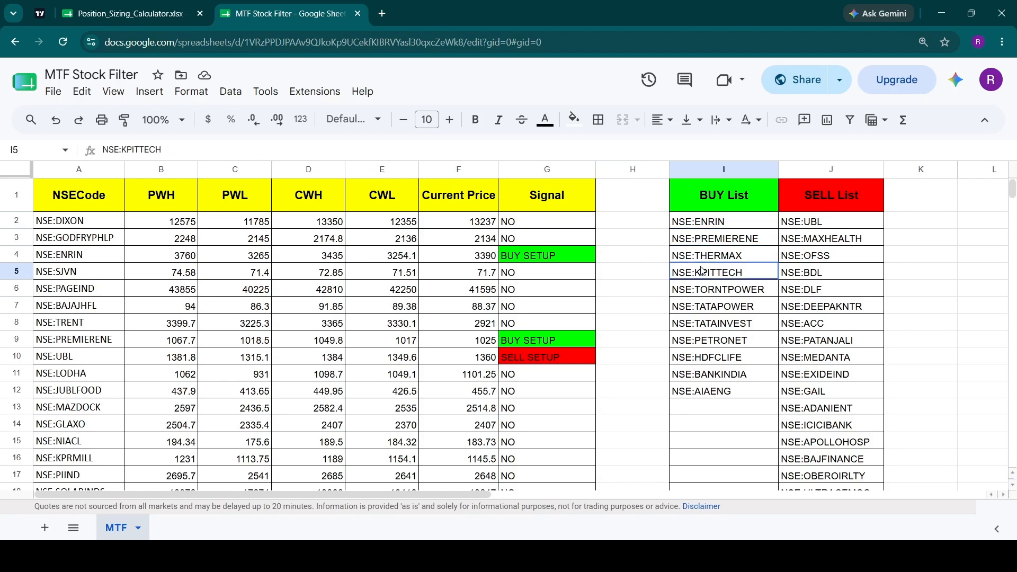
- Finish going through the BUY List stocks and switch back to the Position_Sizing_Calculator spreadsheet
key(Down)
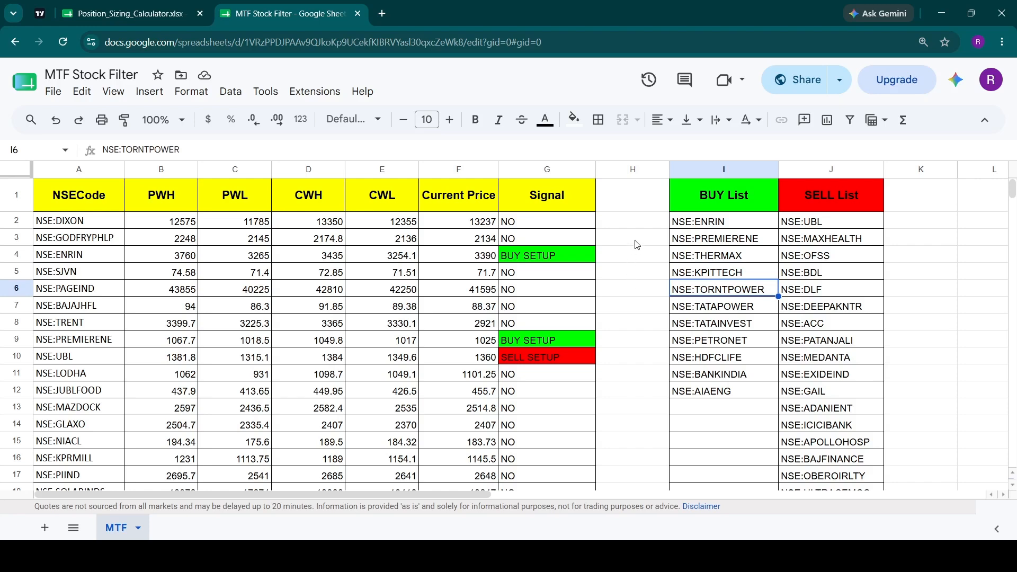
click(637, 224)
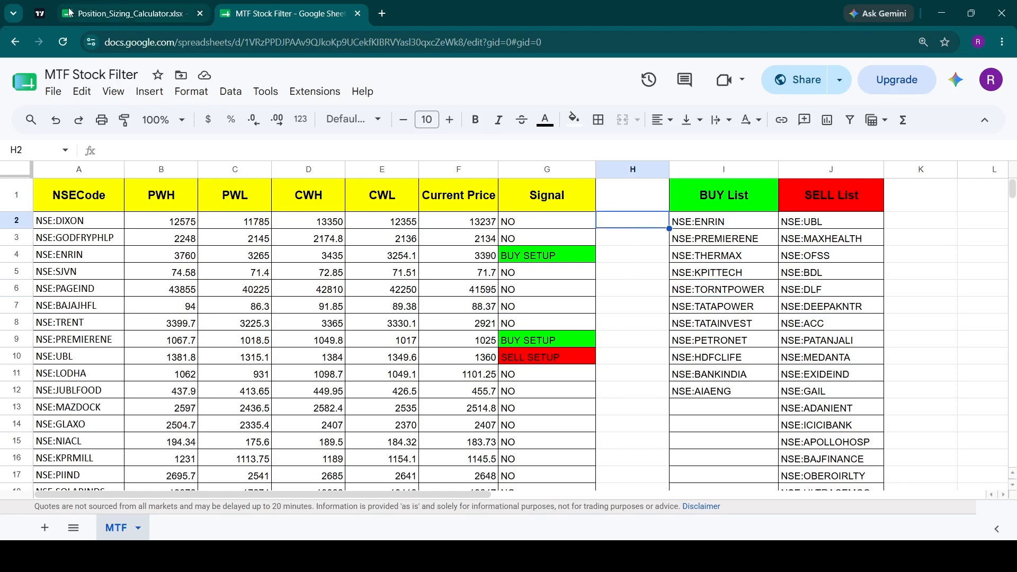
click(70, 11)
click(608, 284)
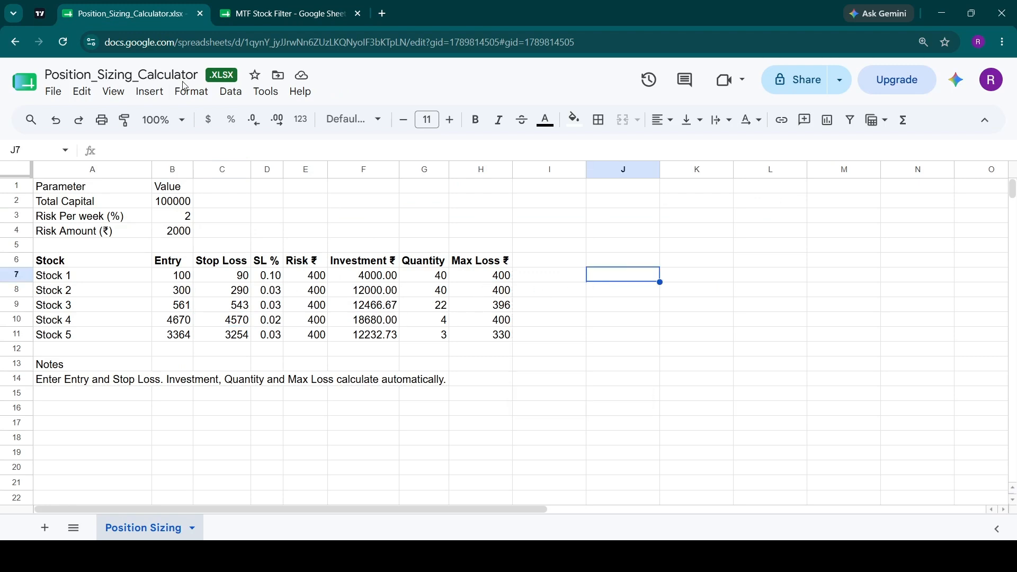
- Switch to TradingView and look through the Red list charts from ENRIN down to ADANIPOWER, returning to AXISBANK
click(40, 13)
click(845, 150)
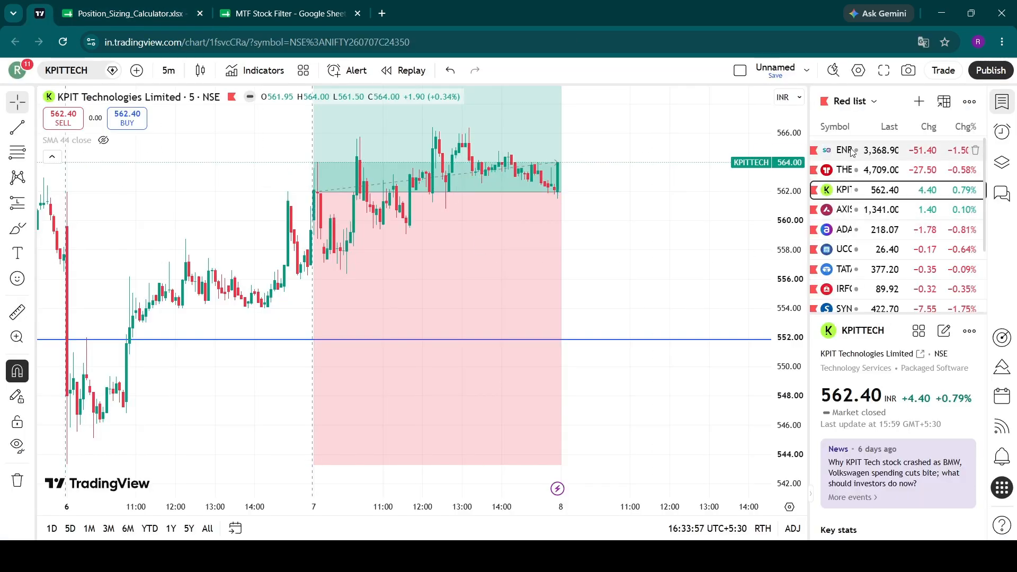
click(506, 309)
click(878, 174)
click(874, 189)
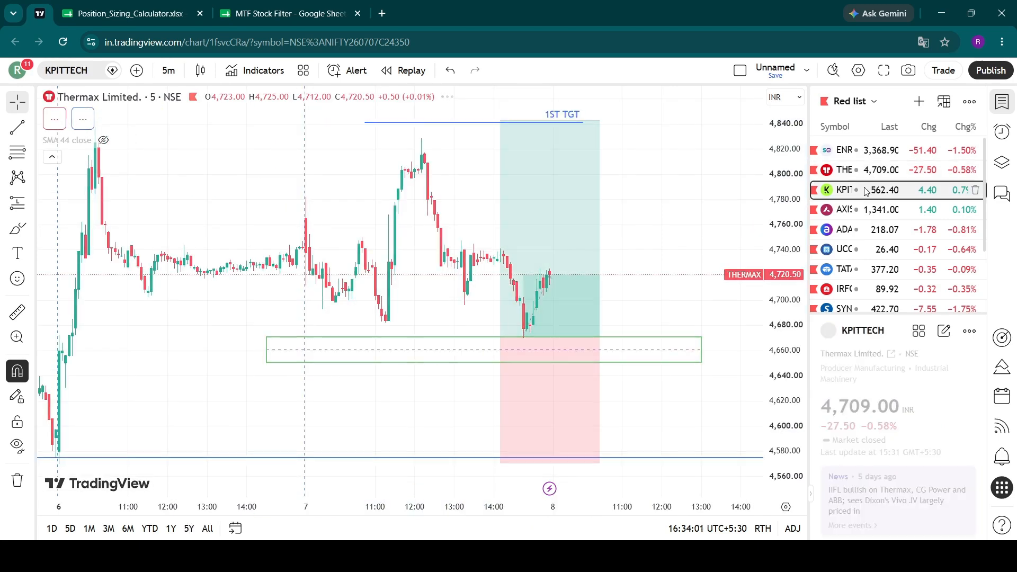
click(847, 215)
click(850, 233)
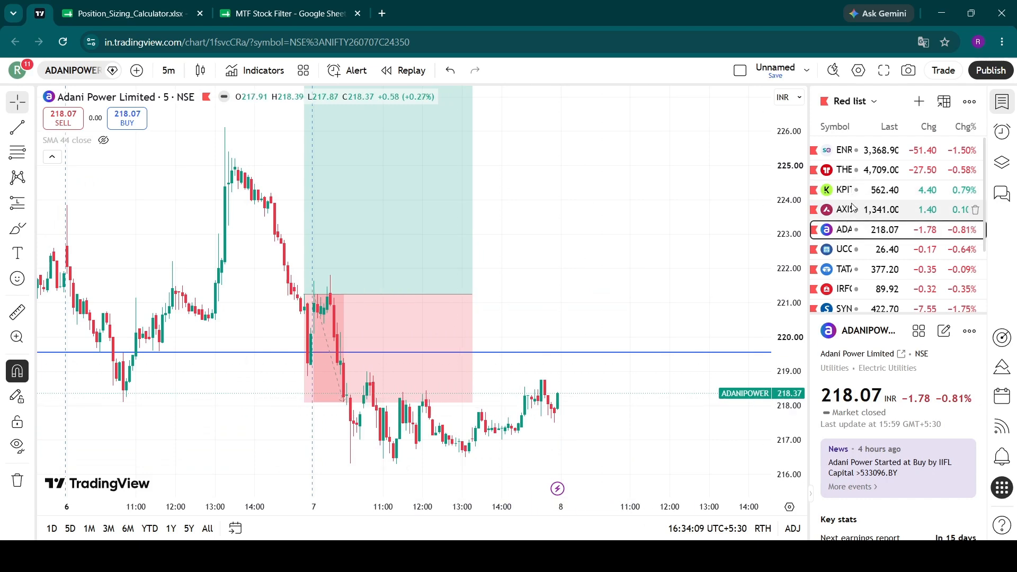
click(882, 209)
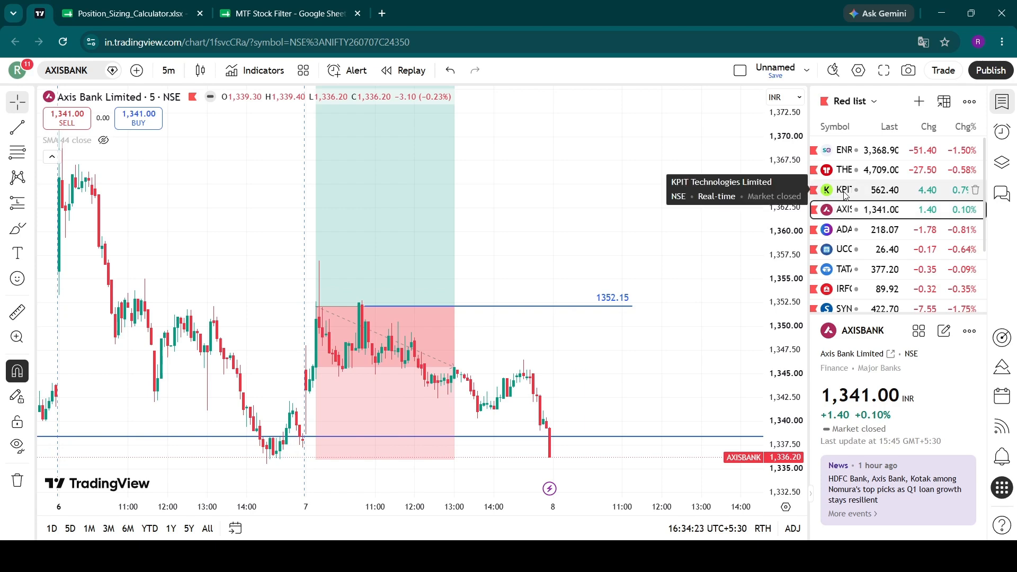
- Go back up the Red list to review the marked trades on the ENRIN and THERMAX charts
key(Up)
key(Up)
key(Up)
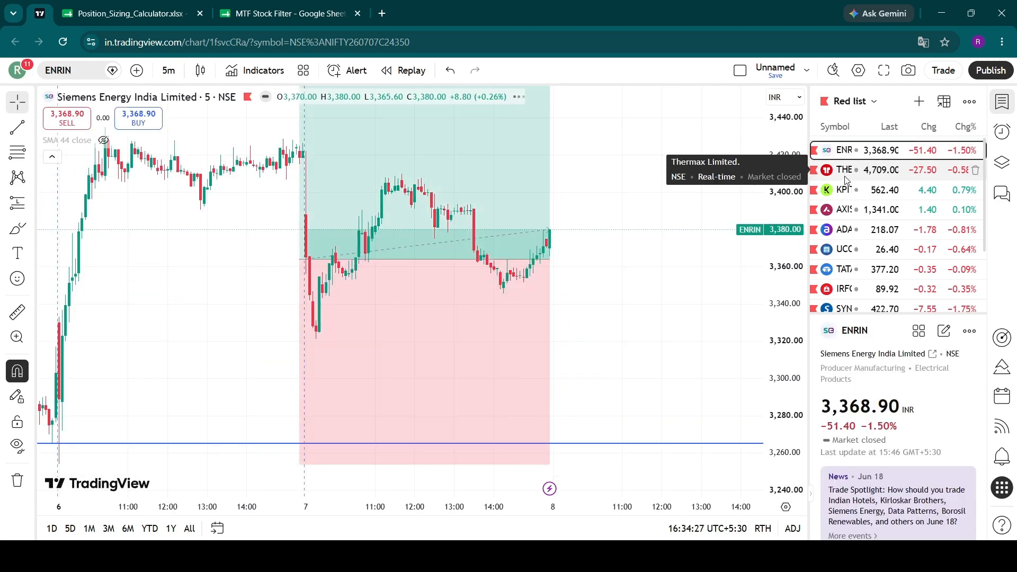
key(Down)
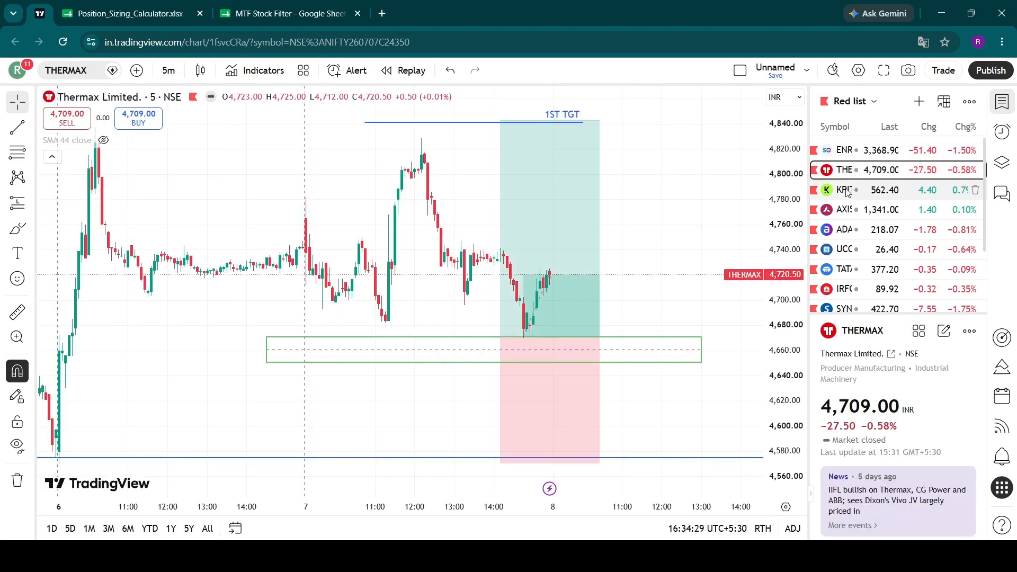
- Examine the KPITTECH chart around its marked long position and the preceding days' price action
click(847, 191)
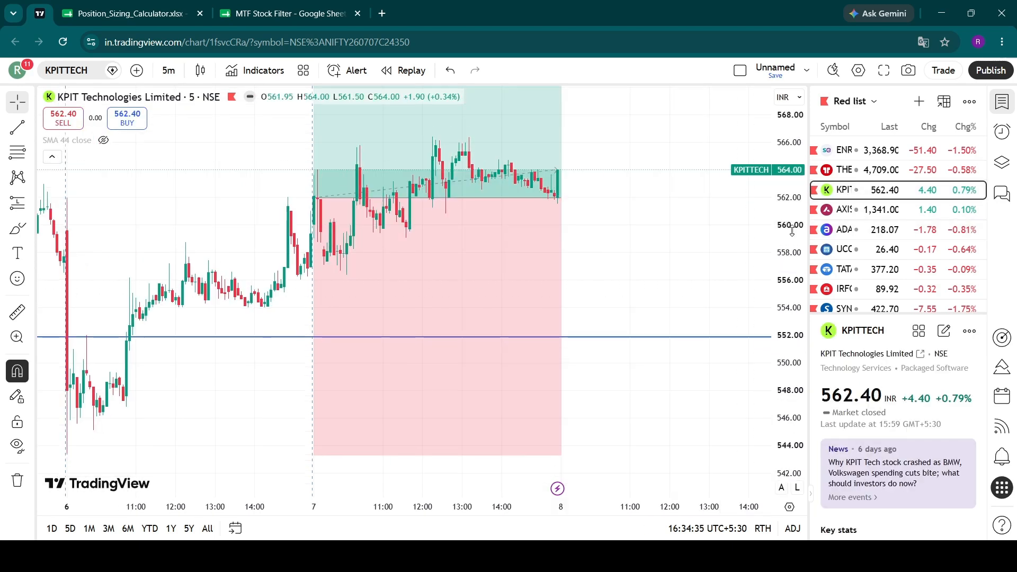
drag(669, 238, 638, 327)
scroll(778, 325, down, 2)
scroll(686, 329, down, 4)
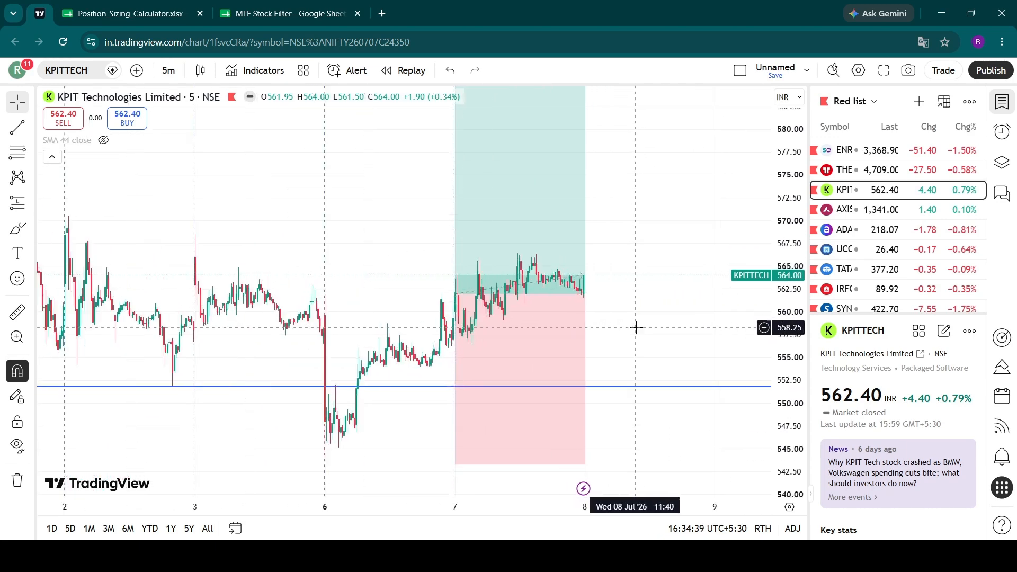
scroll(595, 332, up, 4)
scroll(591, 327, left, 3)
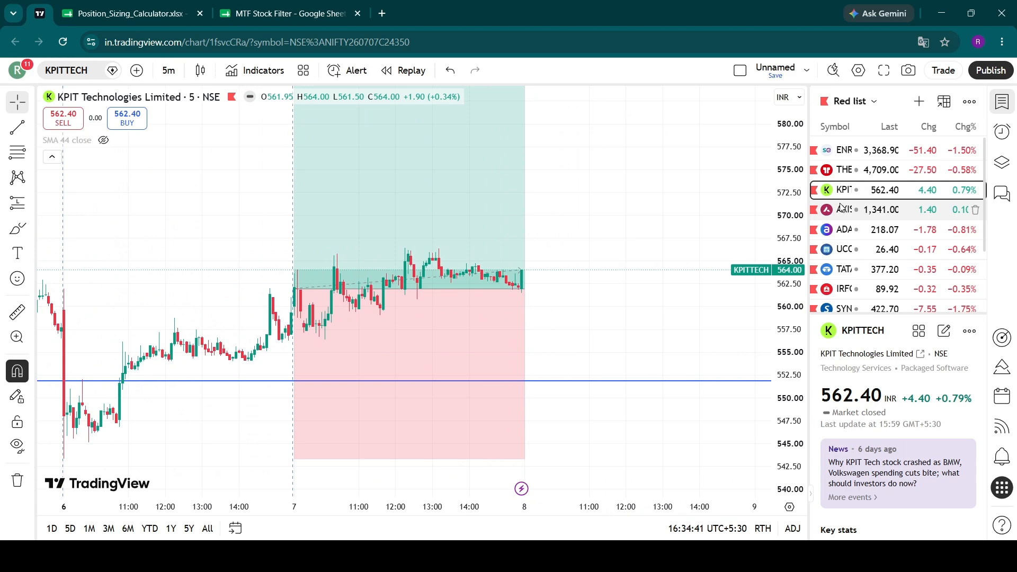
- Look up the entry price of the long position on the ENRIN chart and enter 3364 as Stock 1's Entry in B7
click(117, 10)
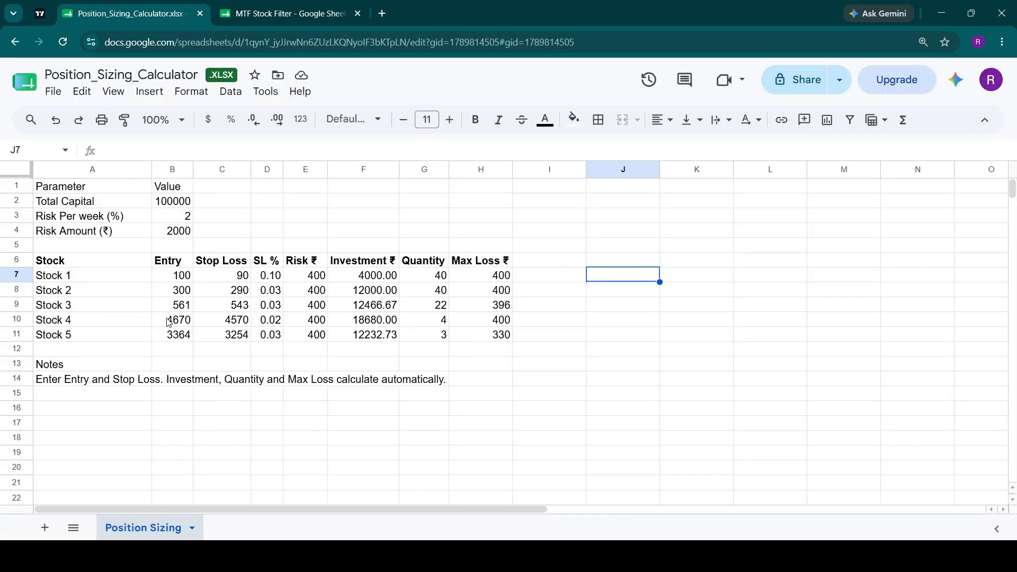
click(39, 13)
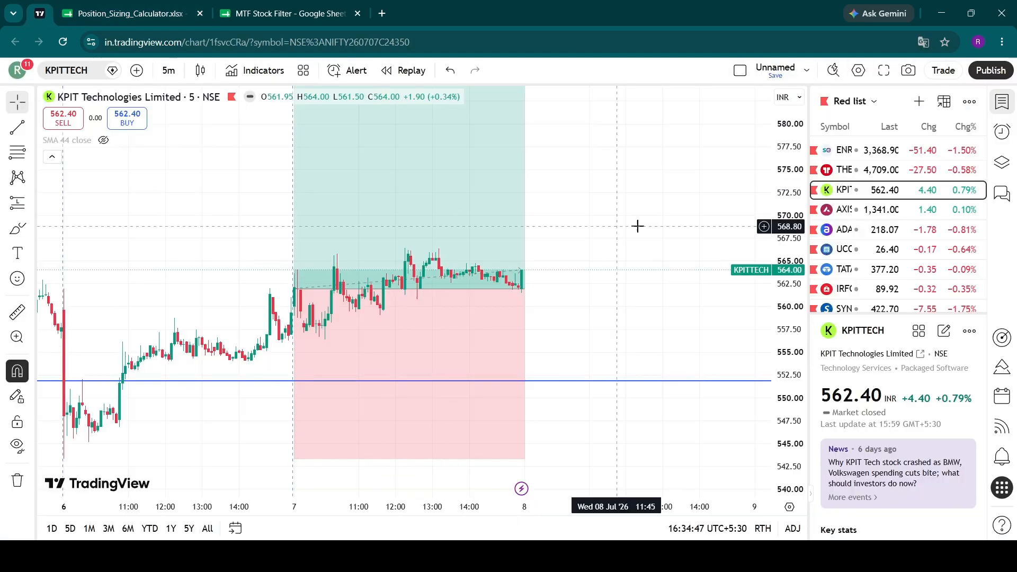
click(842, 154)
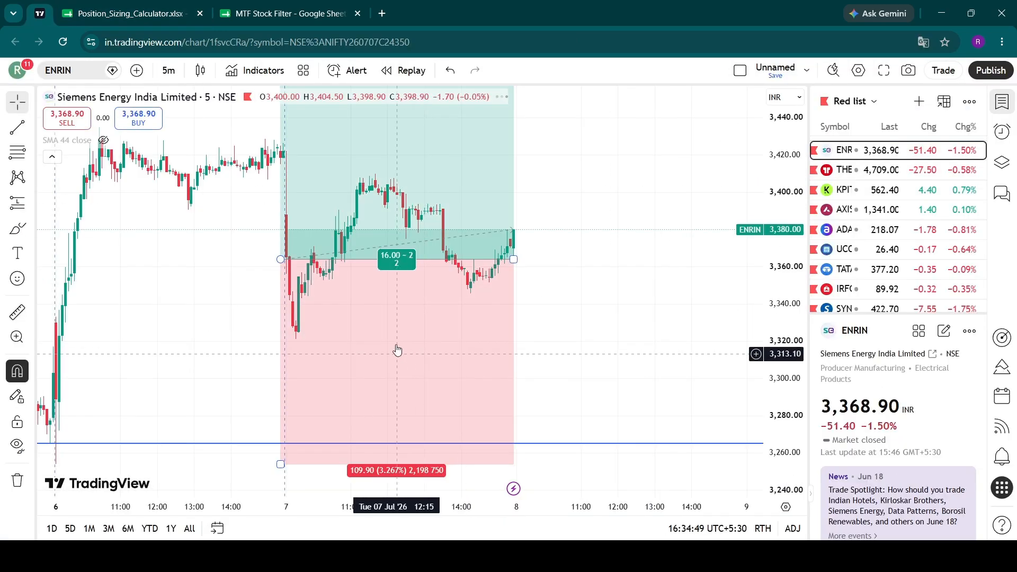
click(449, 313)
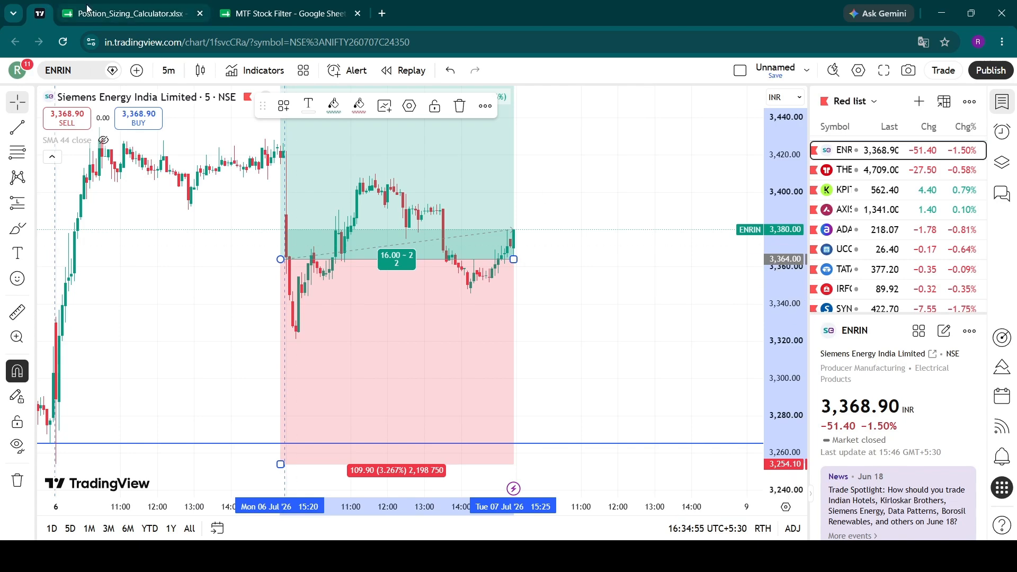
click(130, 13)
click(173, 276)
text(3364)
key(Tab)
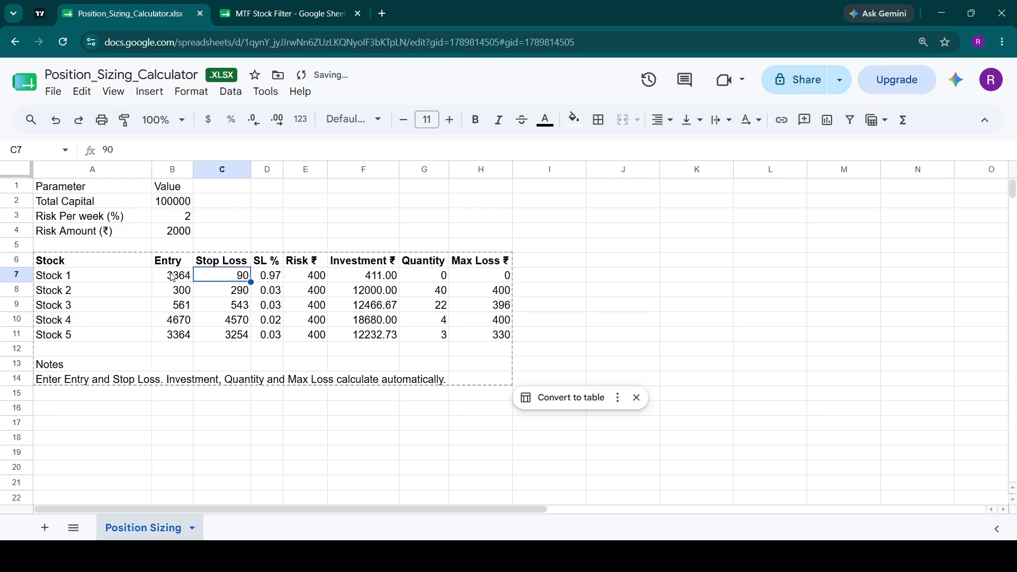
- Check the stop level on the ENRIN chart in TradingView and enter 3254 as Stock 1's Stop Loss in C7
click(40, 13)
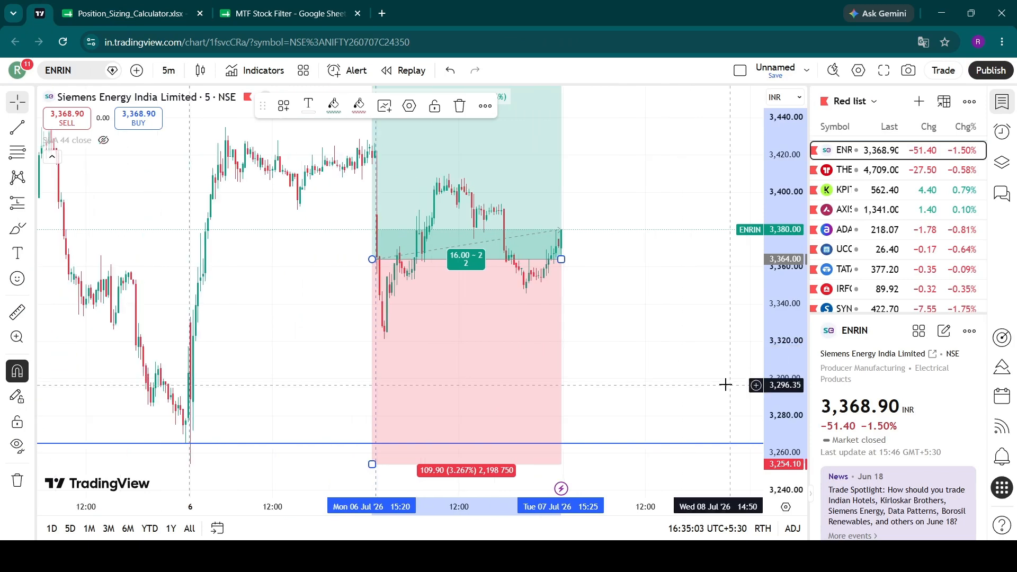
scroll(732, 386, up, 1)
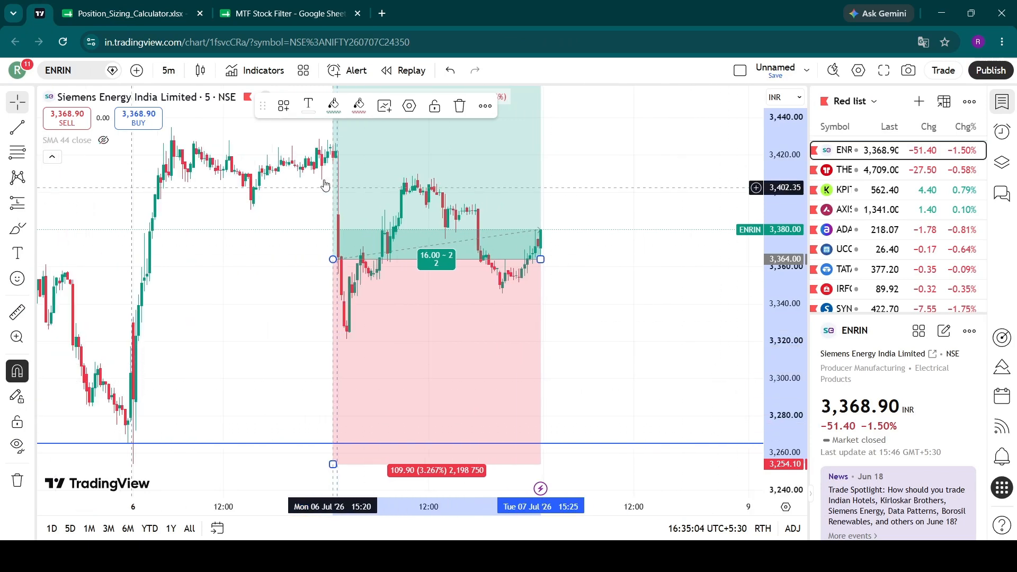
click(123, 14)
text(3254)
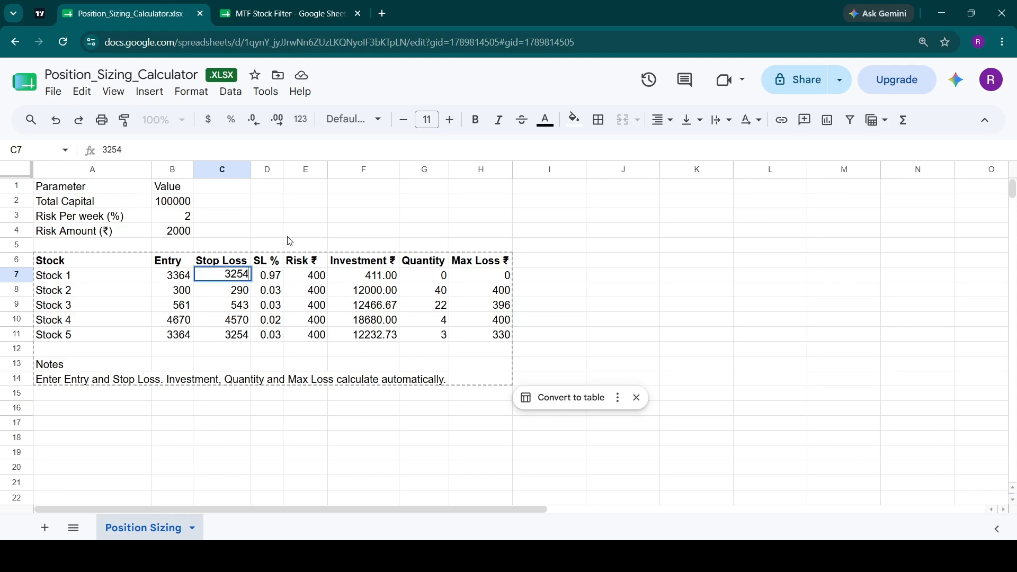
key(Return)
key(Left)
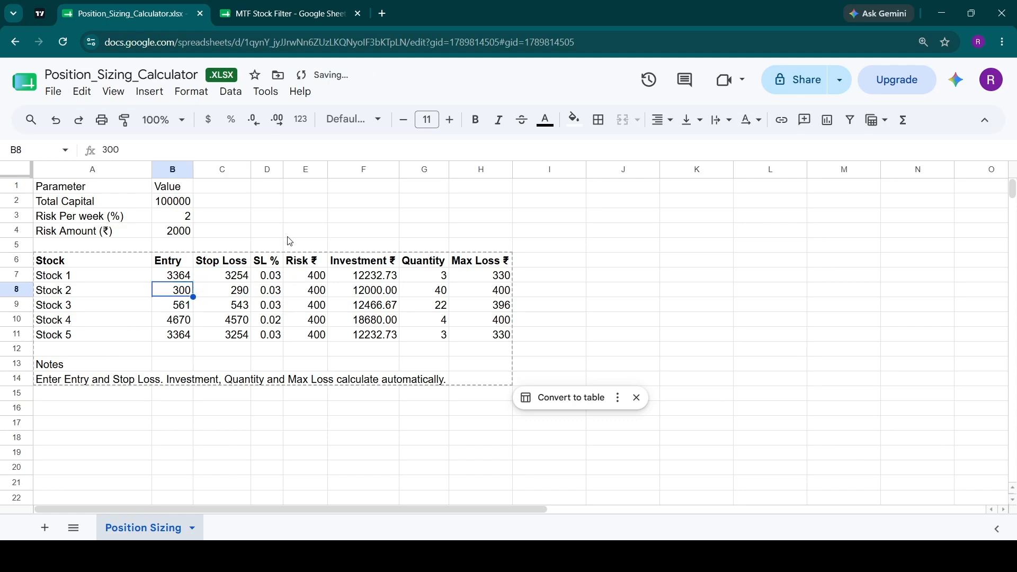
- Read the long position on the THERMAX chart and fill in Stock 2 with Entry 4671 and Stop Loss 4570
click(42, 13)
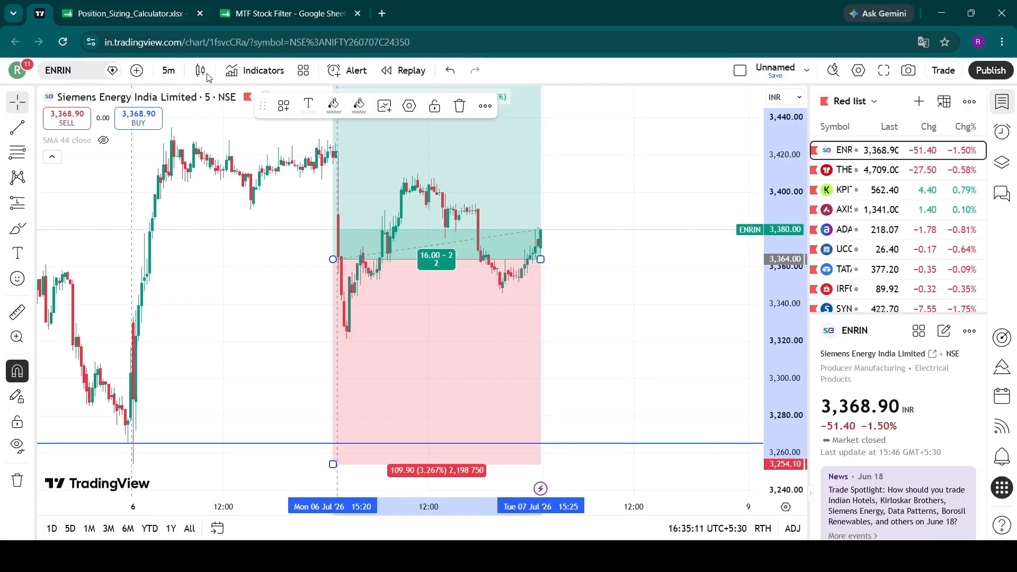
click(897, 175)
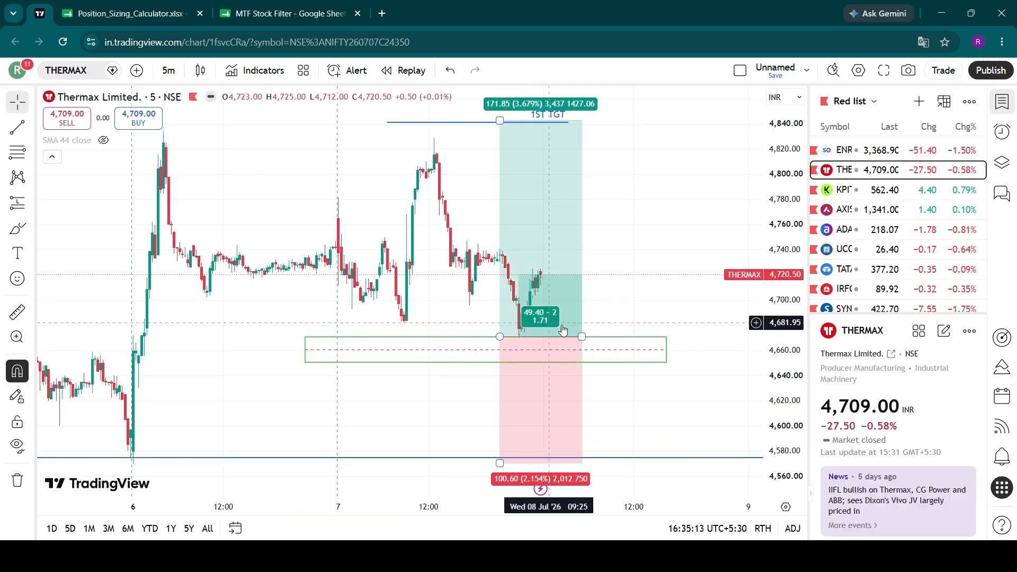
click(539, 286)
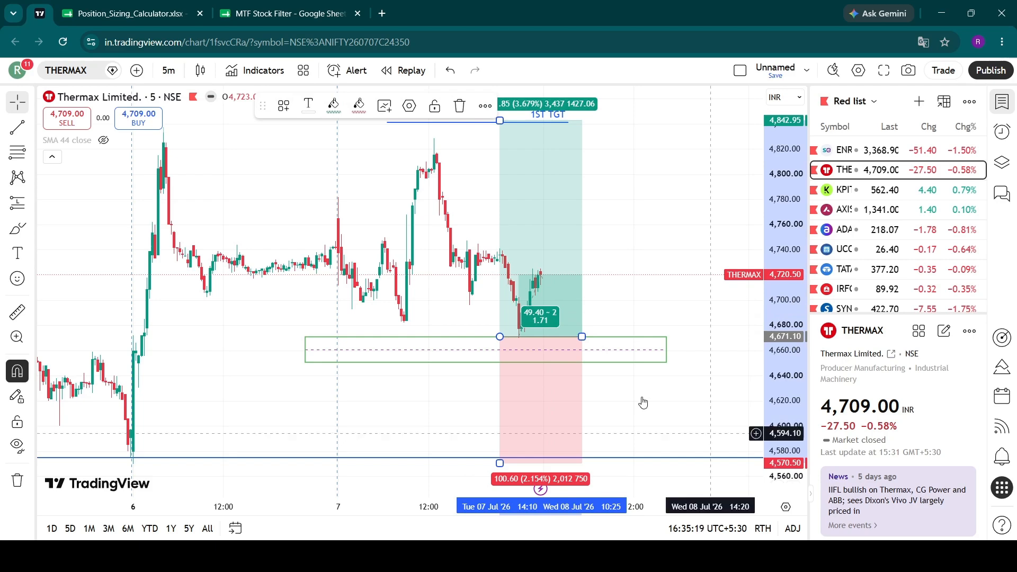
click(130, 14)
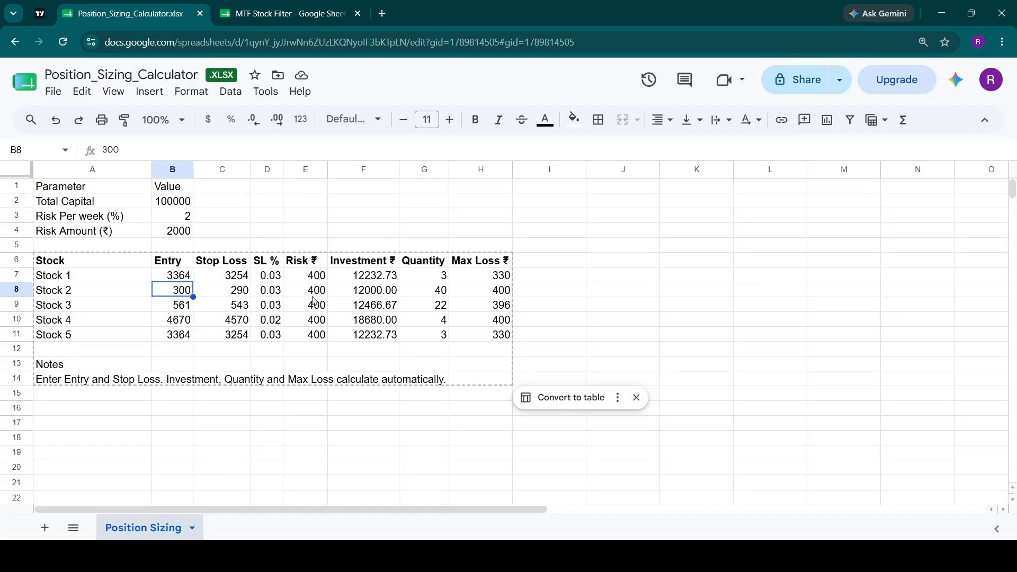
text(4671)
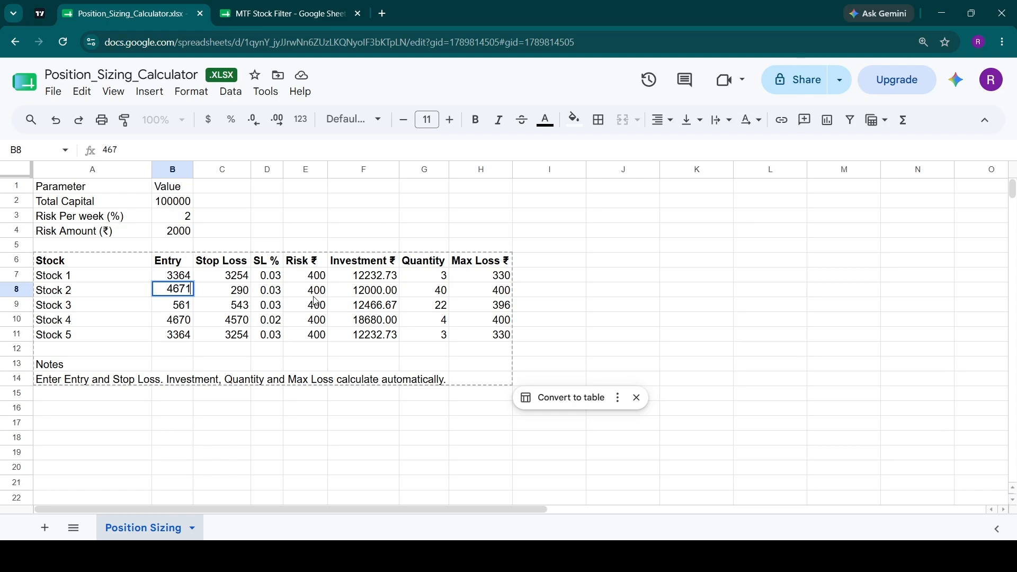
key(Tab)
text(4570)
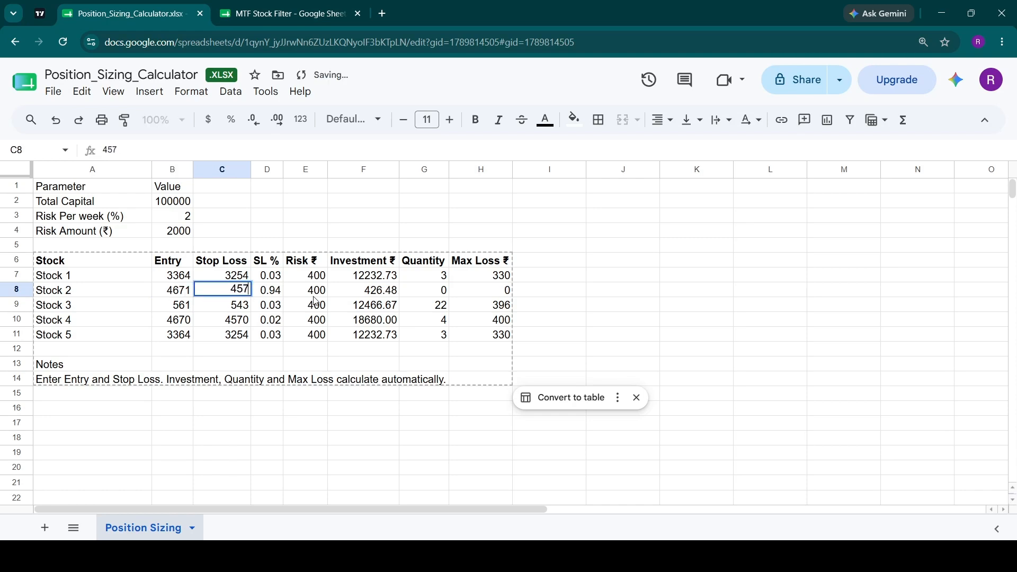
key(Return)
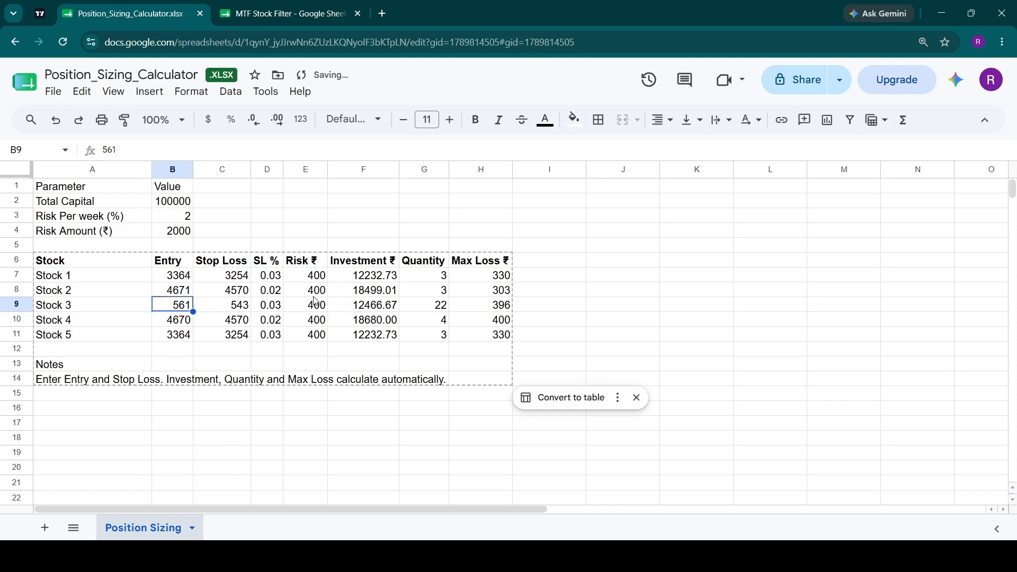
- Read the long position on the KPITTECH chart and fill in Stock 3 with Entry 561 and Stop Loss 543
click(42, 11)
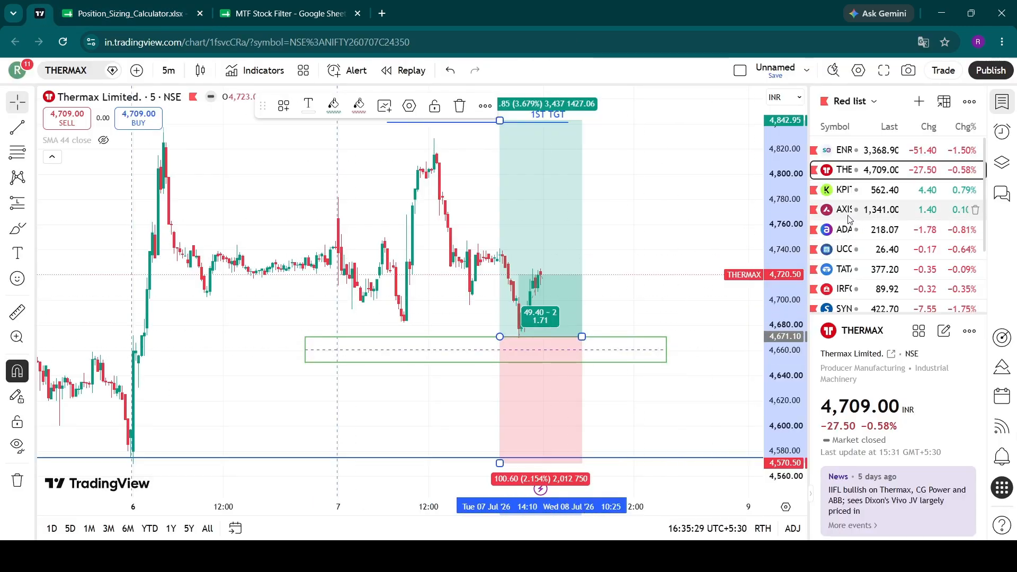
click(847, 190)
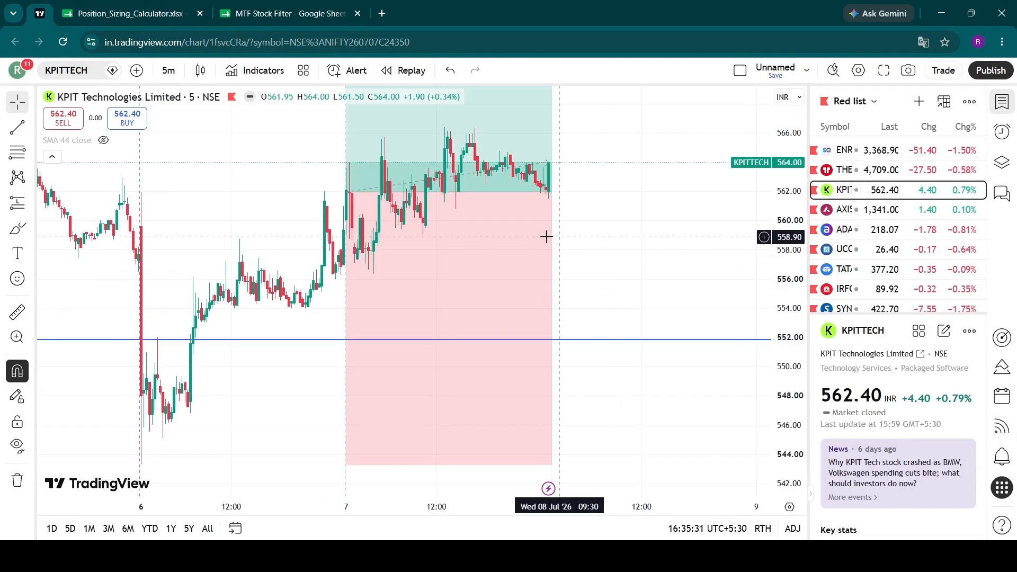
click(523, 250)
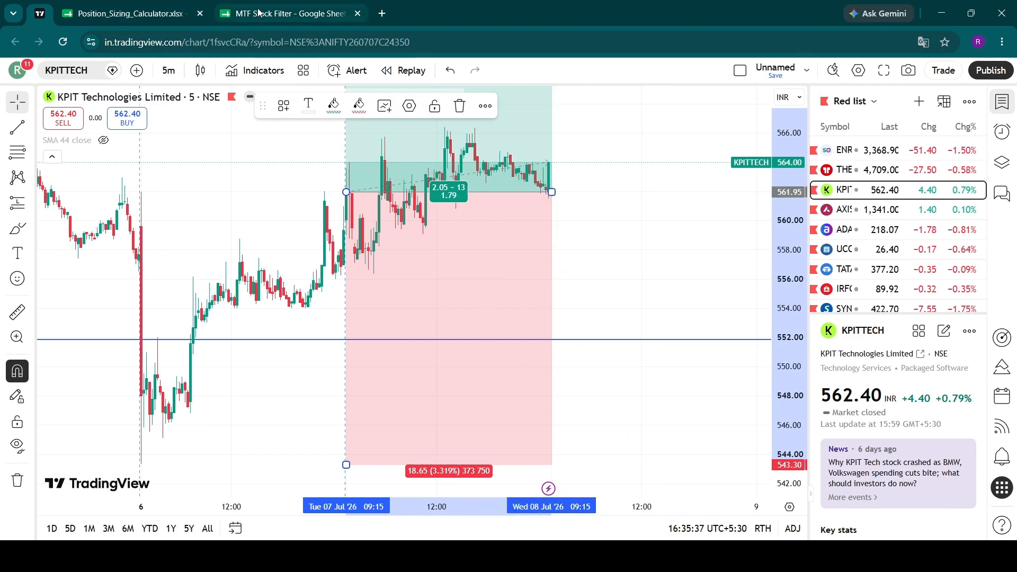
click(105, 12)
text(561)
key(Tab)
text(543)
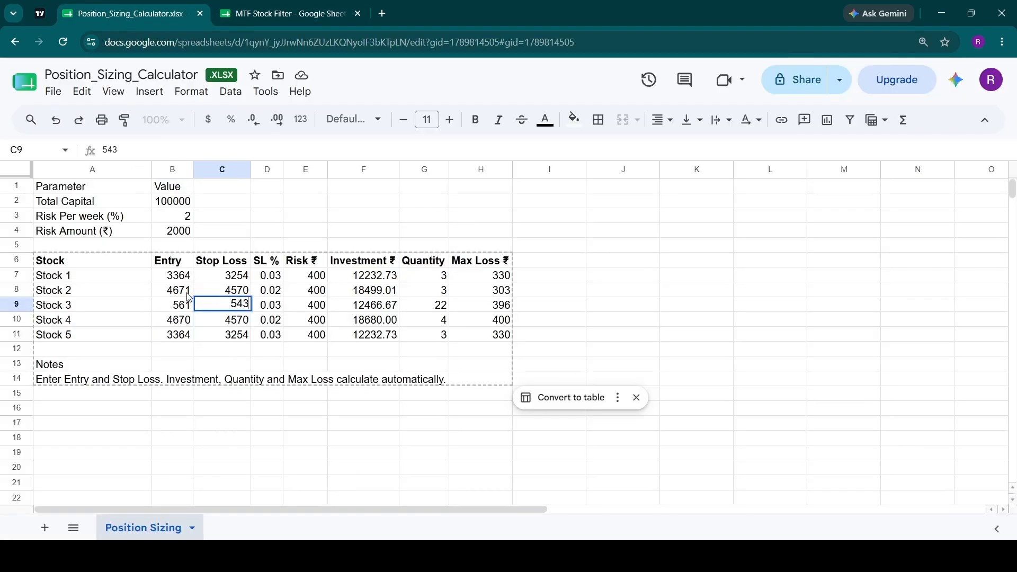
key(Return)
key(Left)
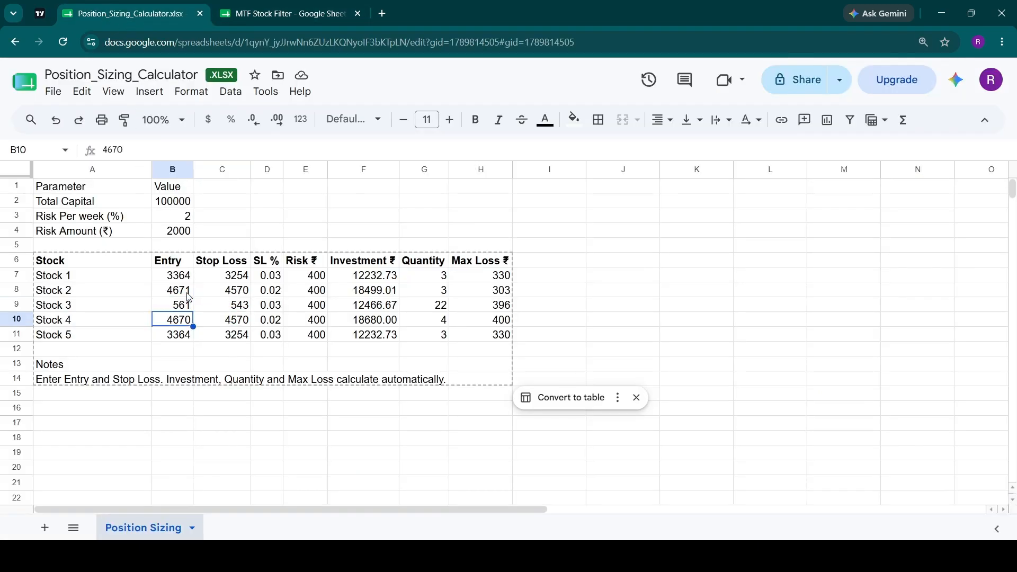
- Look up the long position's entry price on the AXISBANK chart in TradingView and enter 1352 as Stock 4's Entry in B10
click(41, 13)
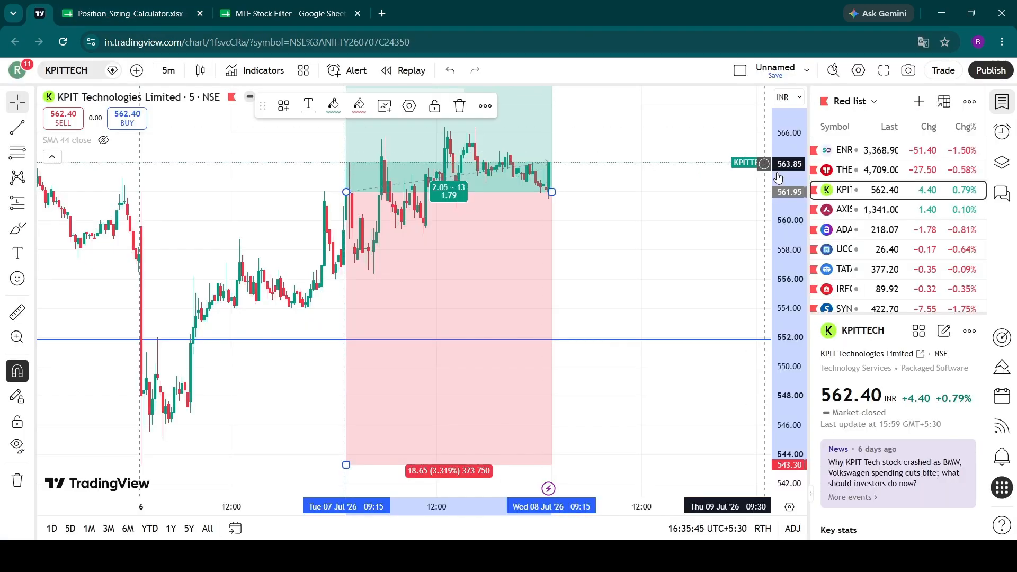
click(843, 210)
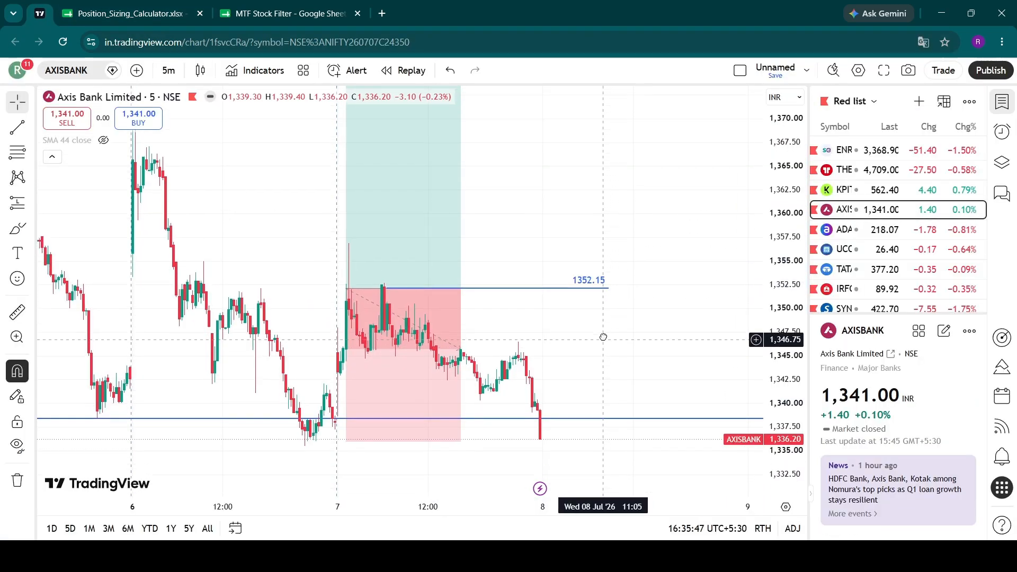
click(454, 290)
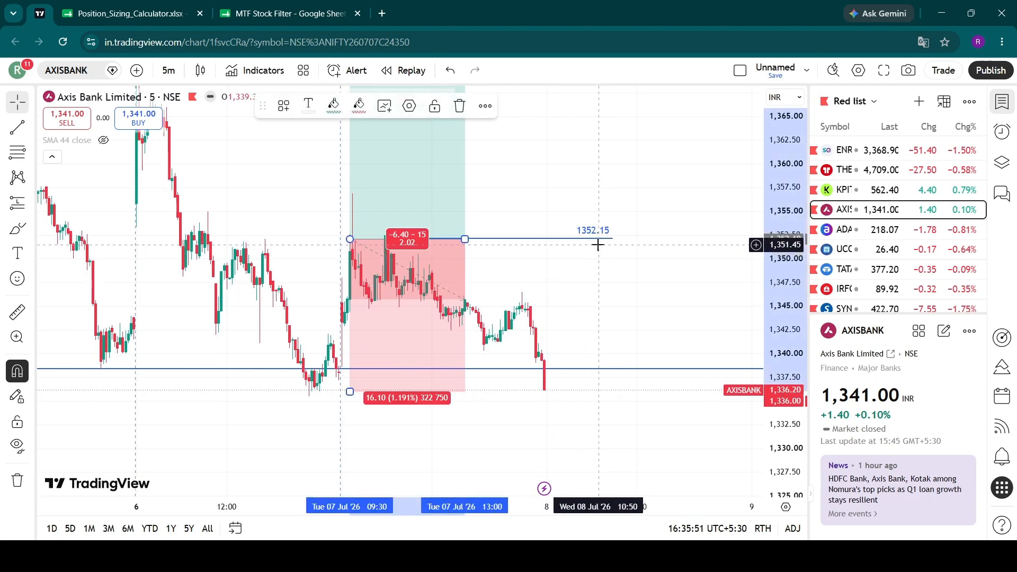
click(165, 12)
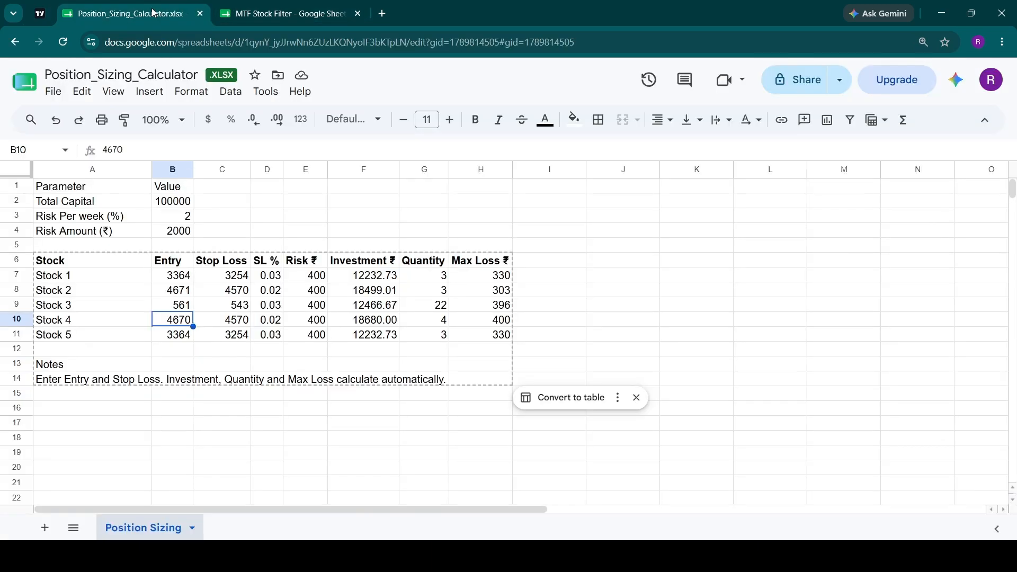
text(1352)
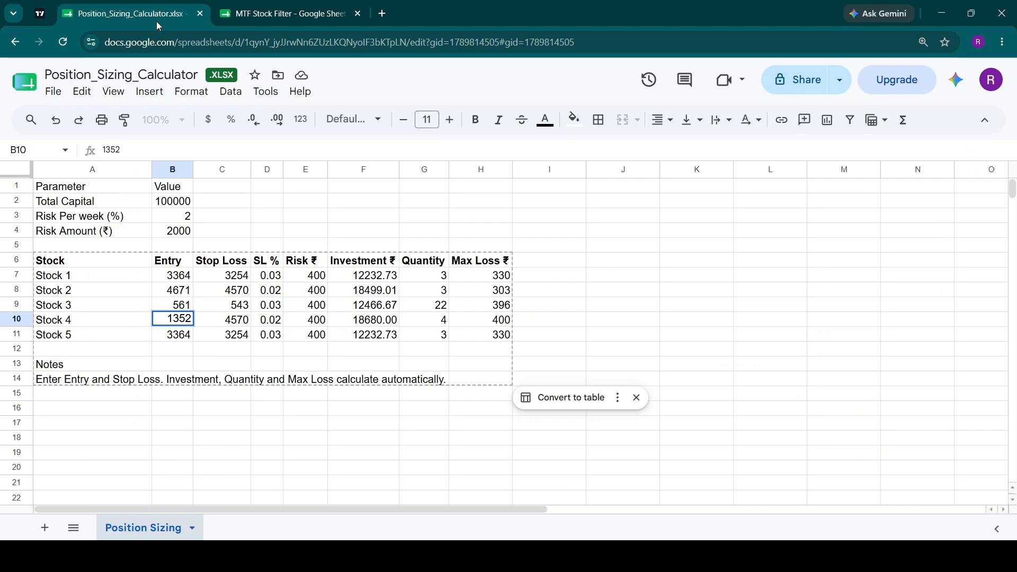
key(Tab)
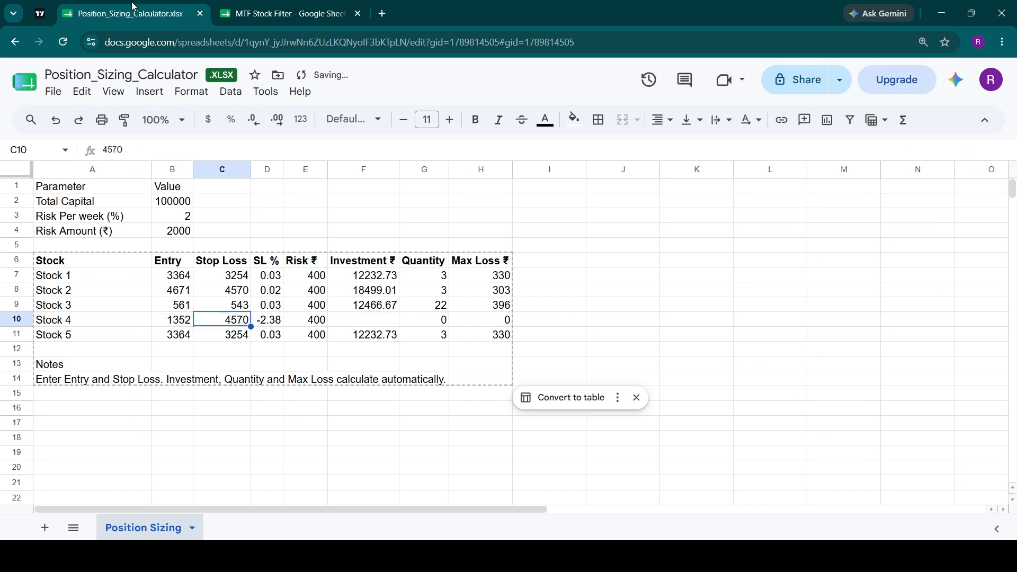
- Check the stop level on the AXISBANK chart in TradingView and enter 1336 as Stock 4's Stop Loss in C10
click(40, 13)
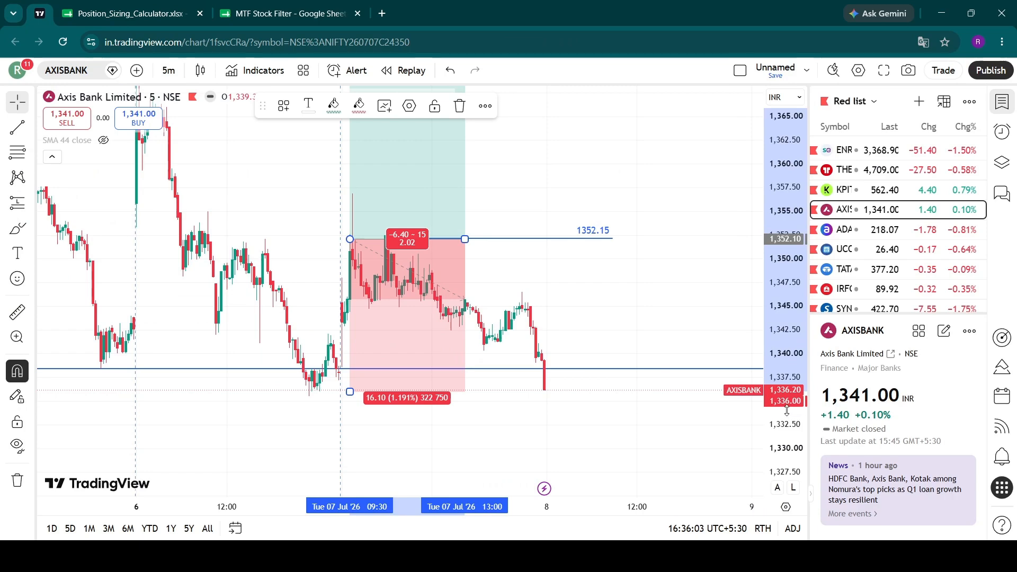
click(132, 12)
text(1336)
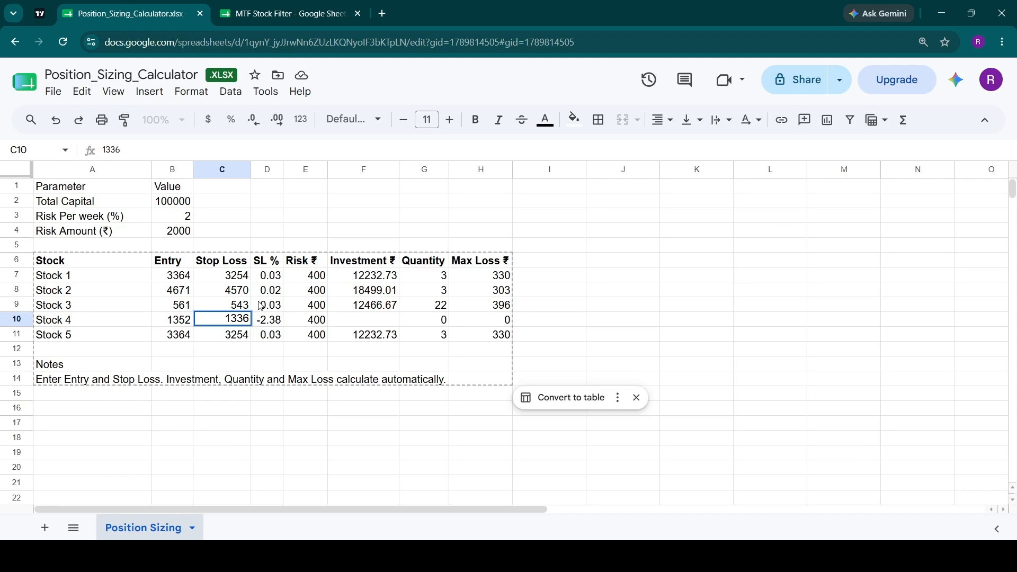
key(Return)
key(Left)
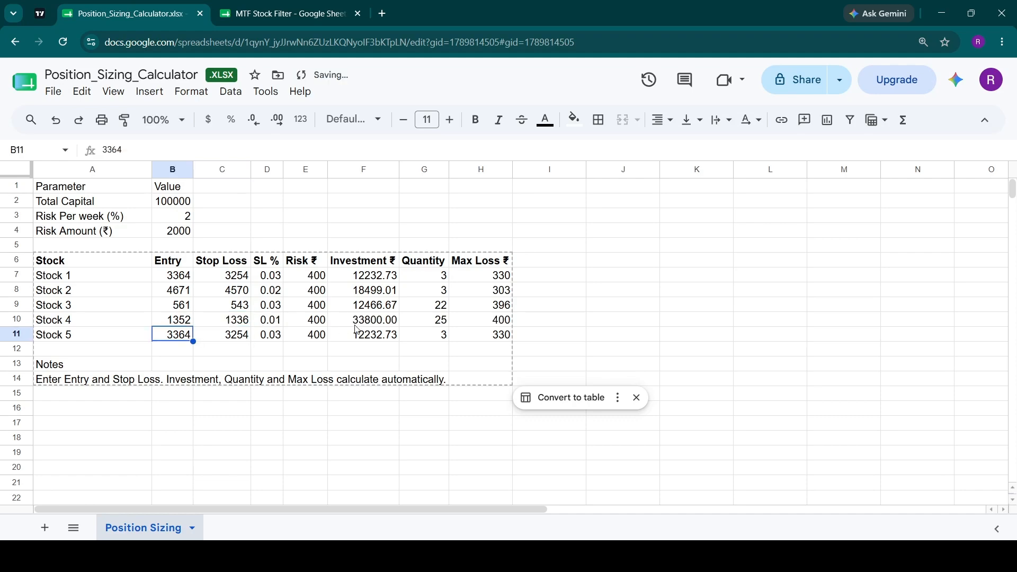
- Read the long position on the ADANIPOWER chart in TradingView and fill in Stock 5 with Entry 221 and Stop Loss 218
click(33, 14)
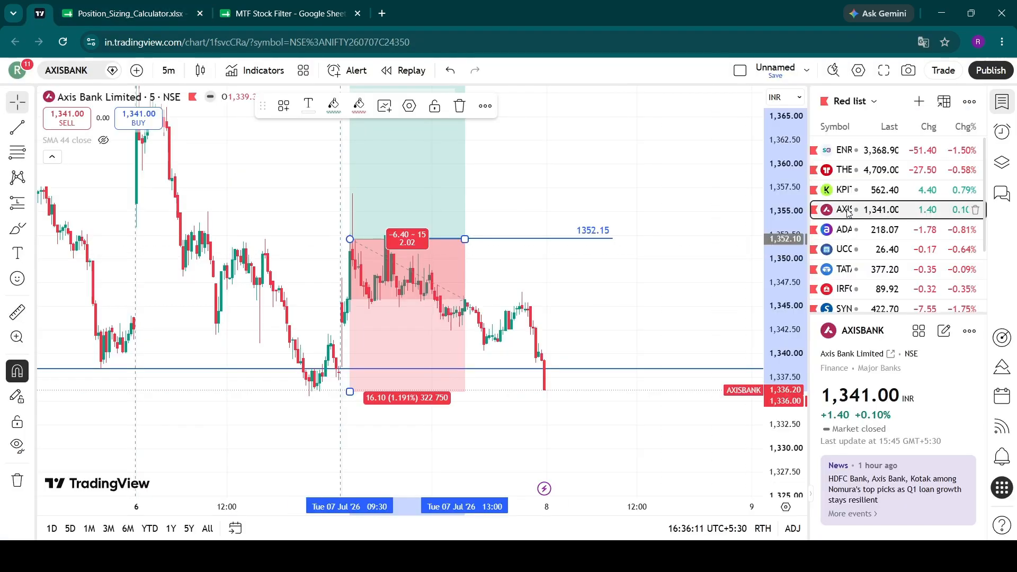
click(845, 231)
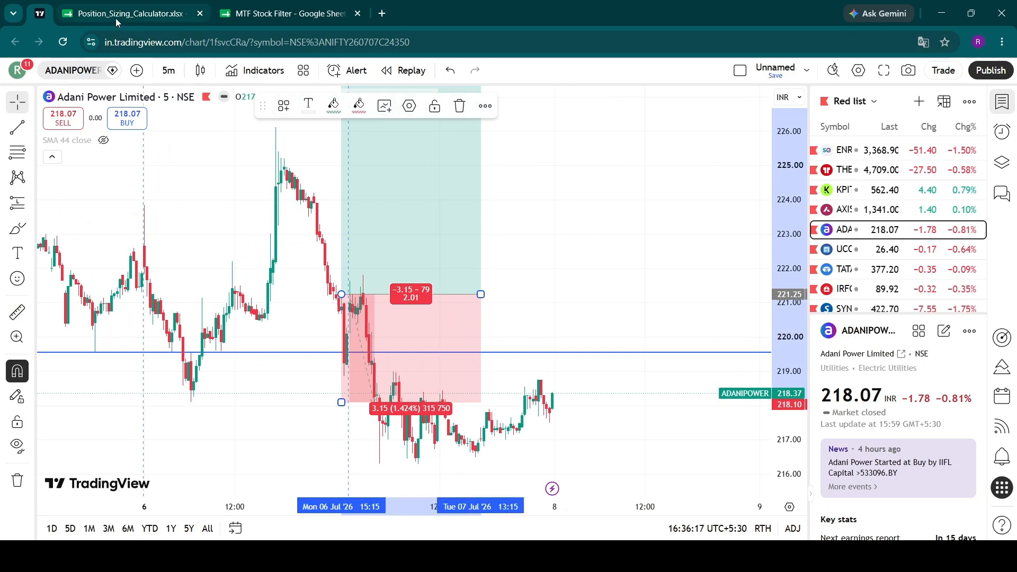
click(130, 15)
text(21)
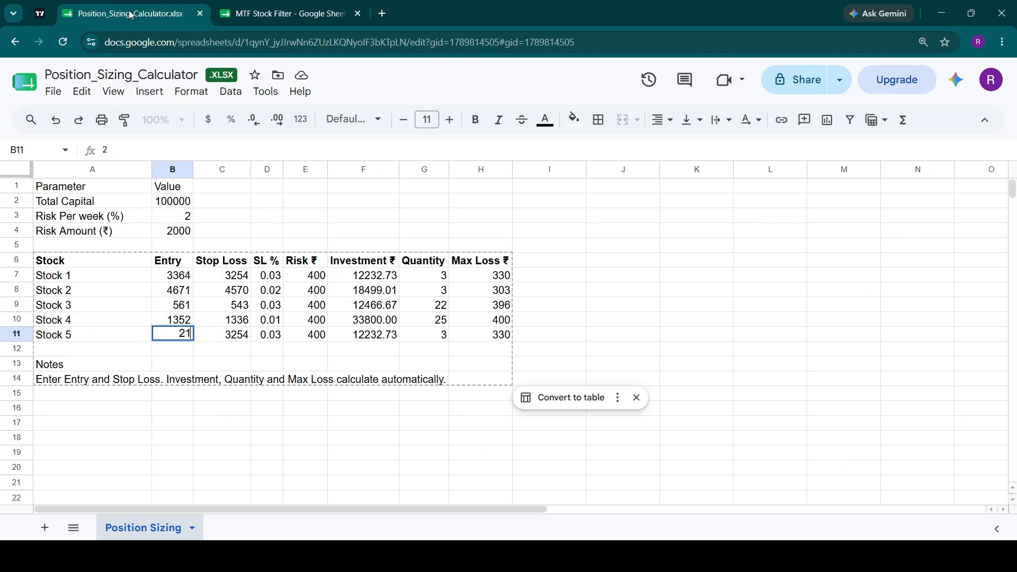
text(21)
key(Tab)
text(1218)
key(Return)
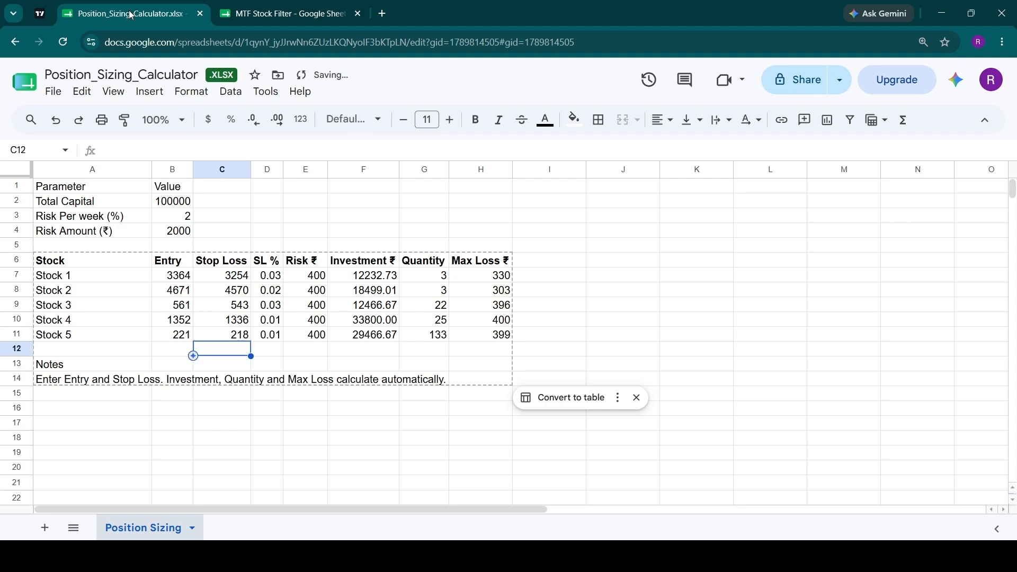
- Check the combined Investment of all five stocks in F7:F11 against the Total Capital
key(Up)
key(Up)
key(Up)
key(Up)
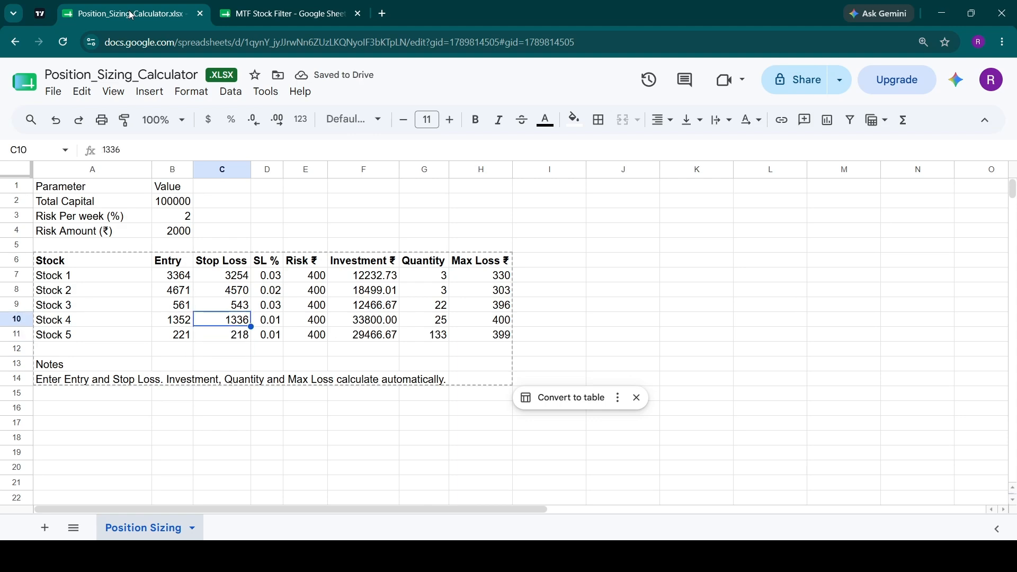
key(Right)
key(Right)
key(Right)
key(Right)
key(Up)
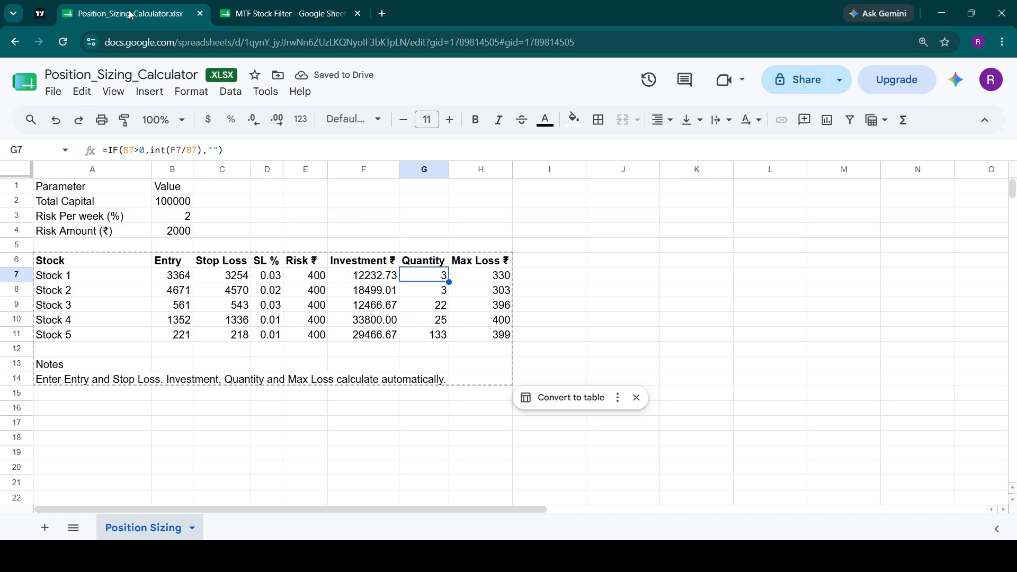
key(Left)
key(shift+Down)
key(shift+Down)
key(shift+Down)
key(shift+Down)
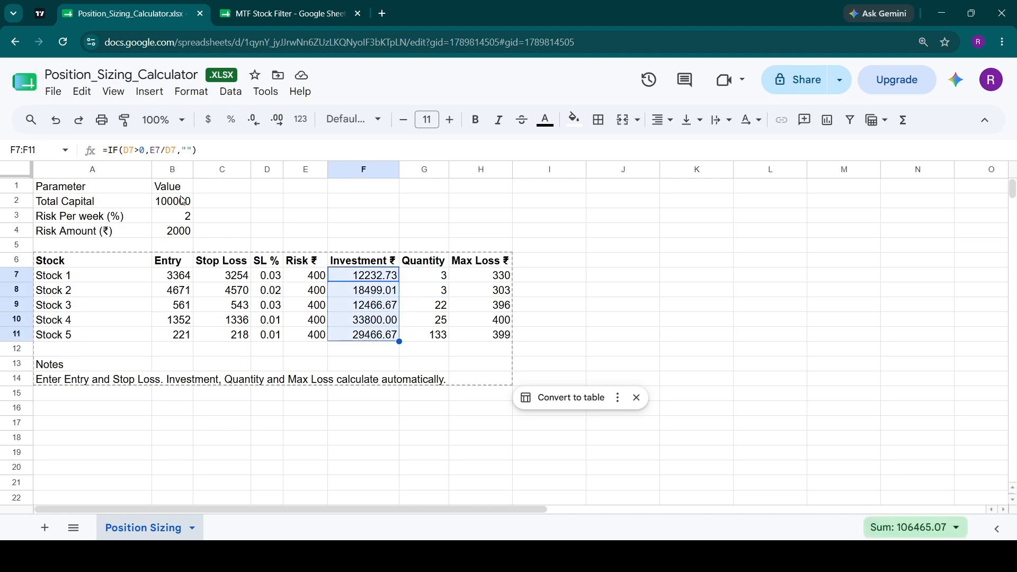
click(391, 215)
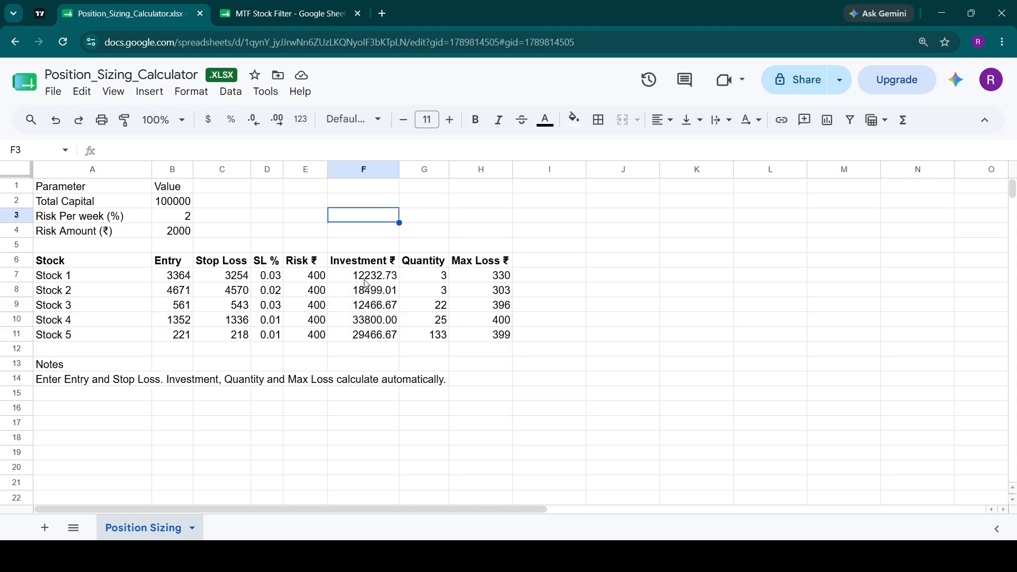
- Review the Quantity values in G7:G11 alongside the Investment amounts in F7:F11
drag(365, 281, 373, 339)
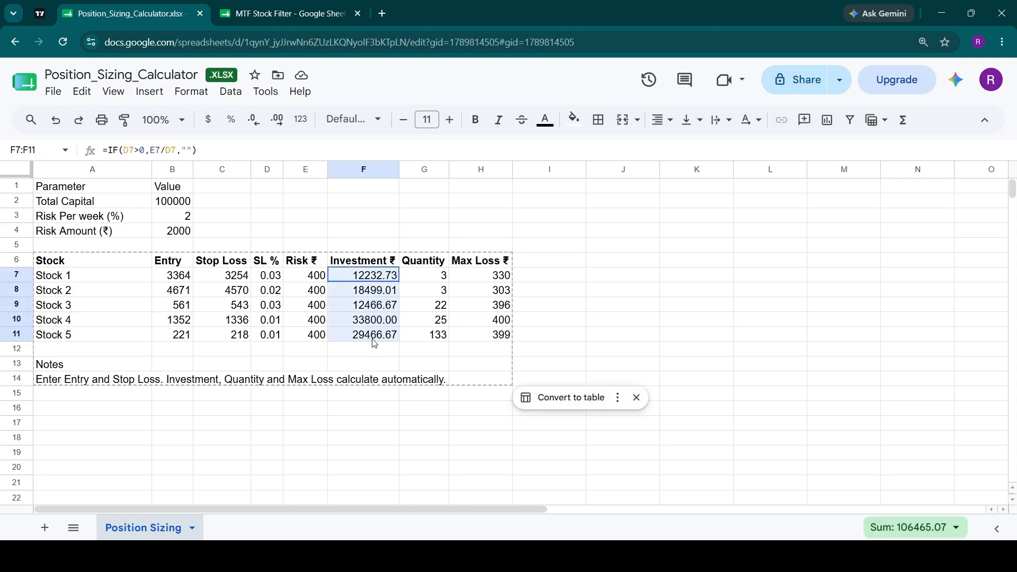
drag(423, 277, 430, 344)
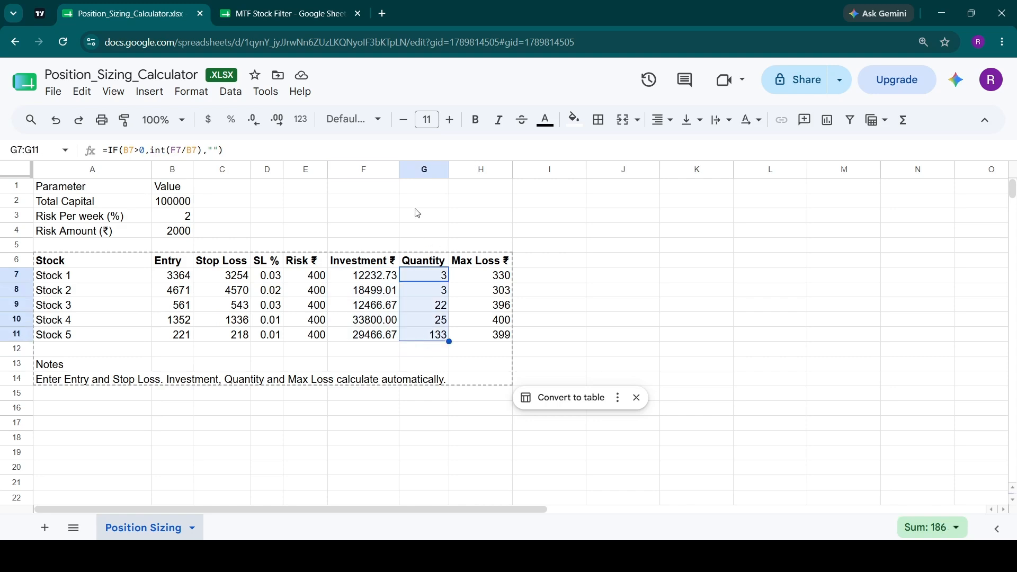
drag(364, 217, 364, 232)
click(363, 276)
drag(364, 286, 365, 339)
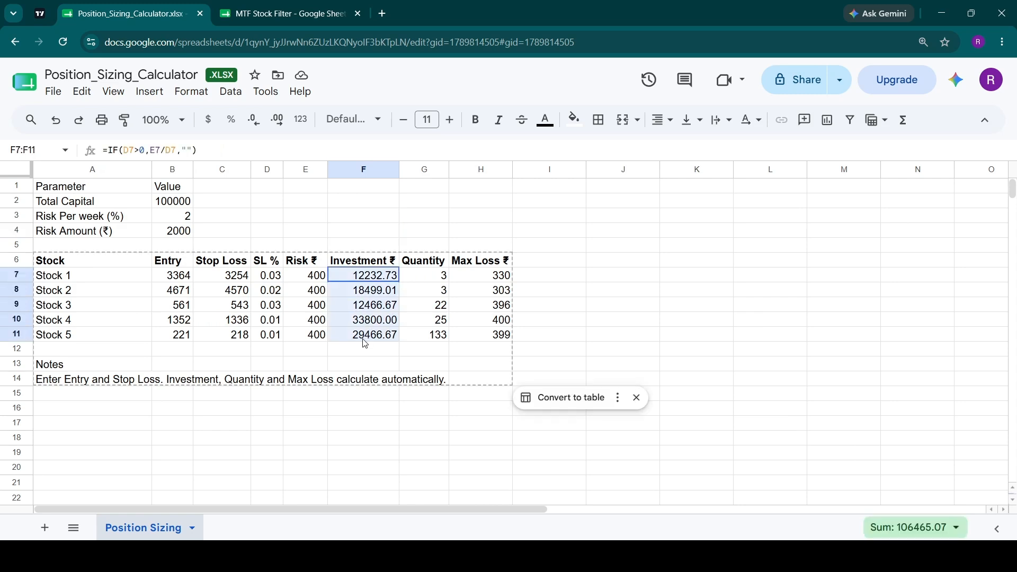
- Set the Risk Per week in B3 to 1.9 and check the sum of the Investment column
click(189, 218)
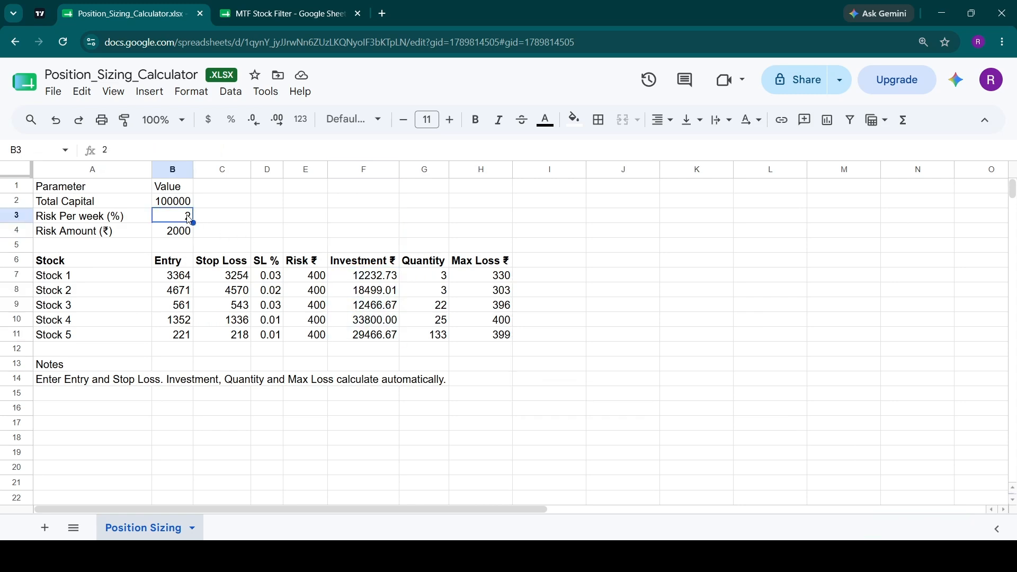
text(1.69)
key(BackSpace)
key(BackSpace)
text(9)
key(Tab)
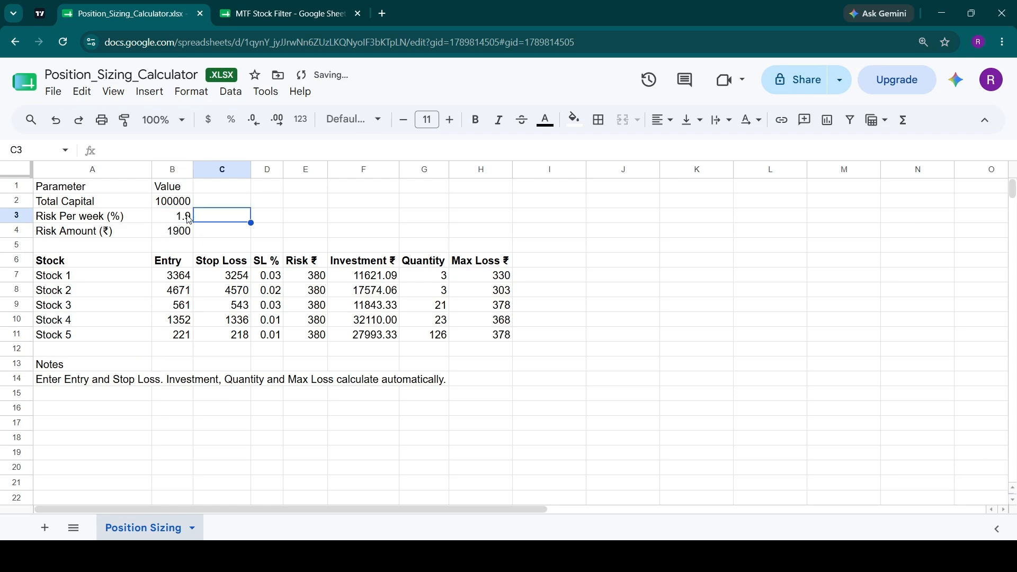
drag(355, 283, 360, 351)
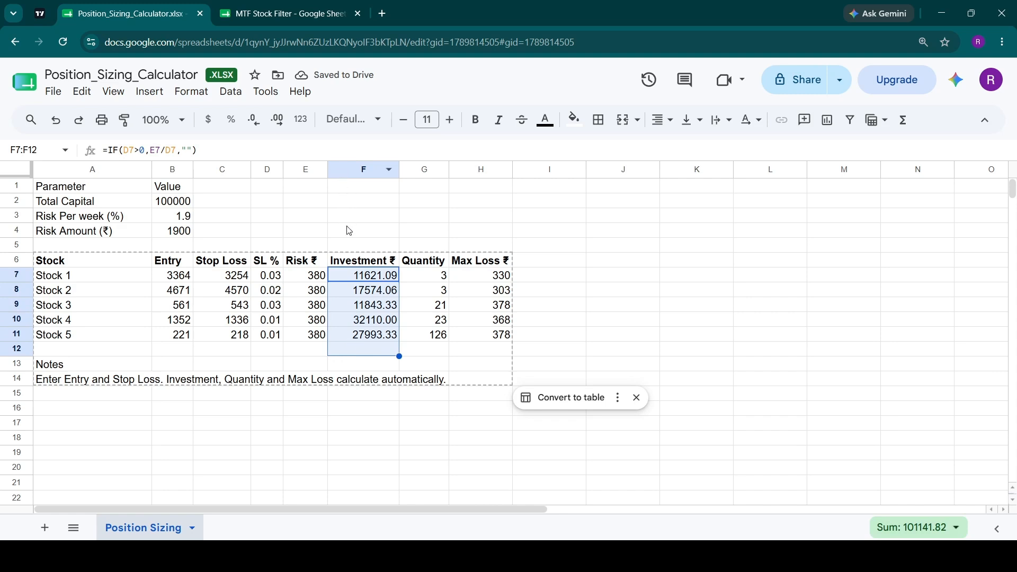
- Set the Risk Per week in B3 to 1.8 and check the sum of the Investment amounts in F7:F11
click(178, 219)
text(1.8)
key(Tab)
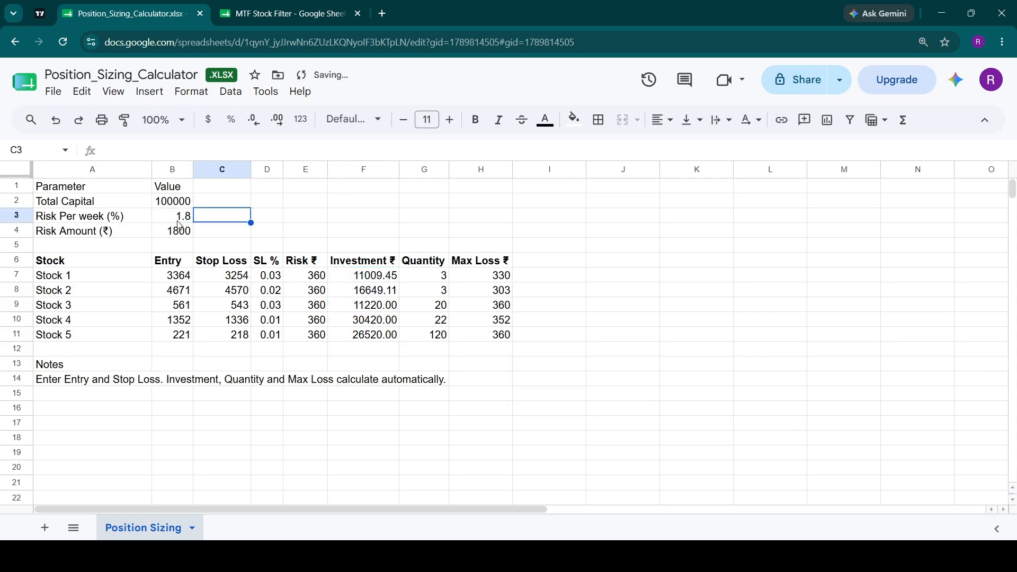
drag(371, 277, 371, 345)
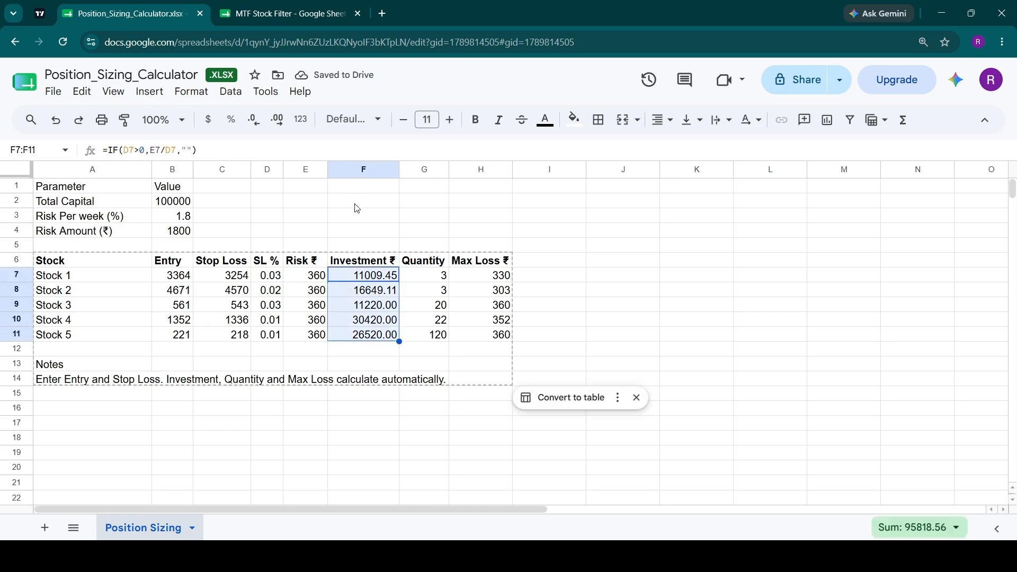
- Review the recalculated share quantities for the five stocks in G7:G11
click(391, 219)
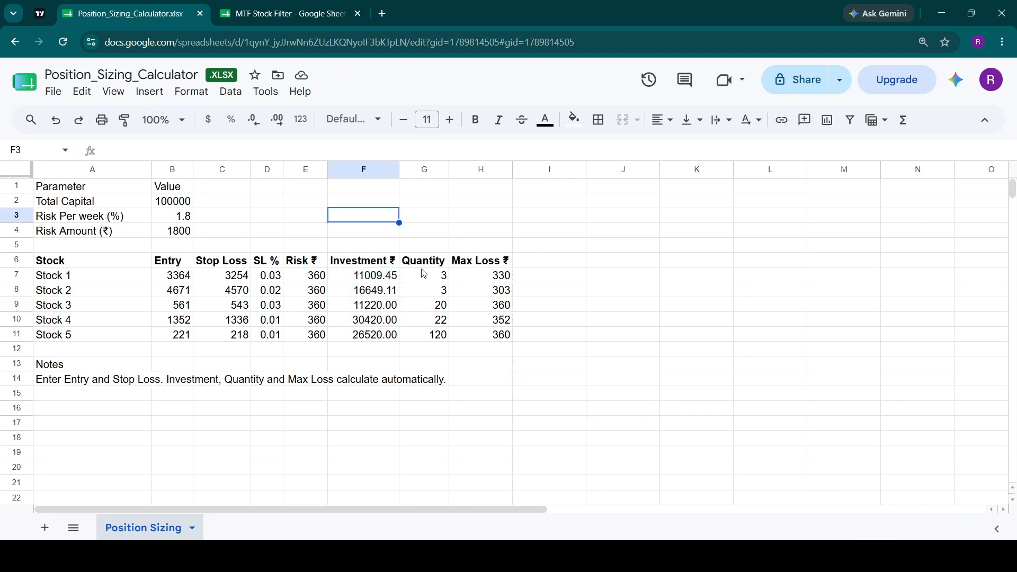
drag(427, 278, 432, 346)
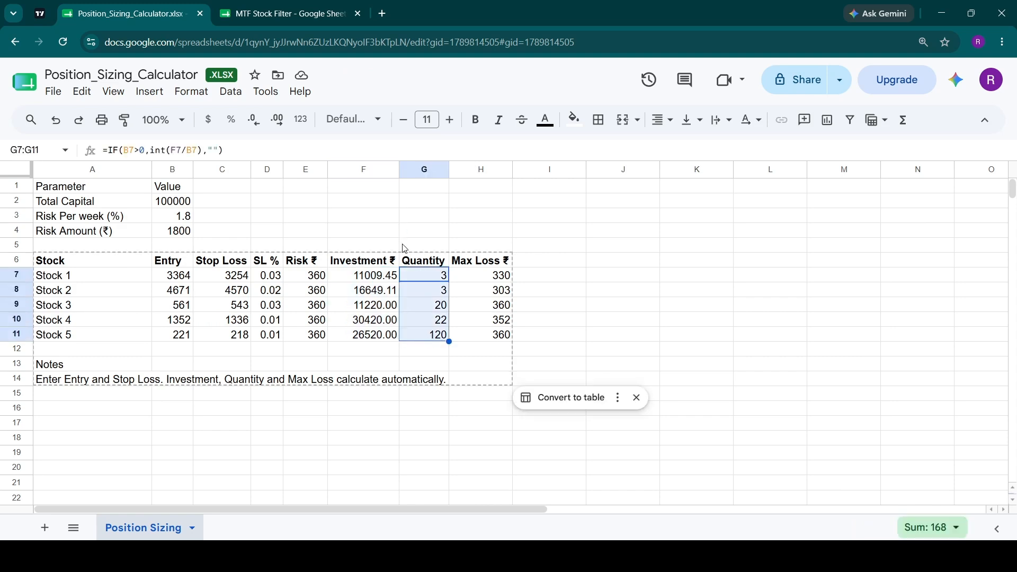
click(367, 217)
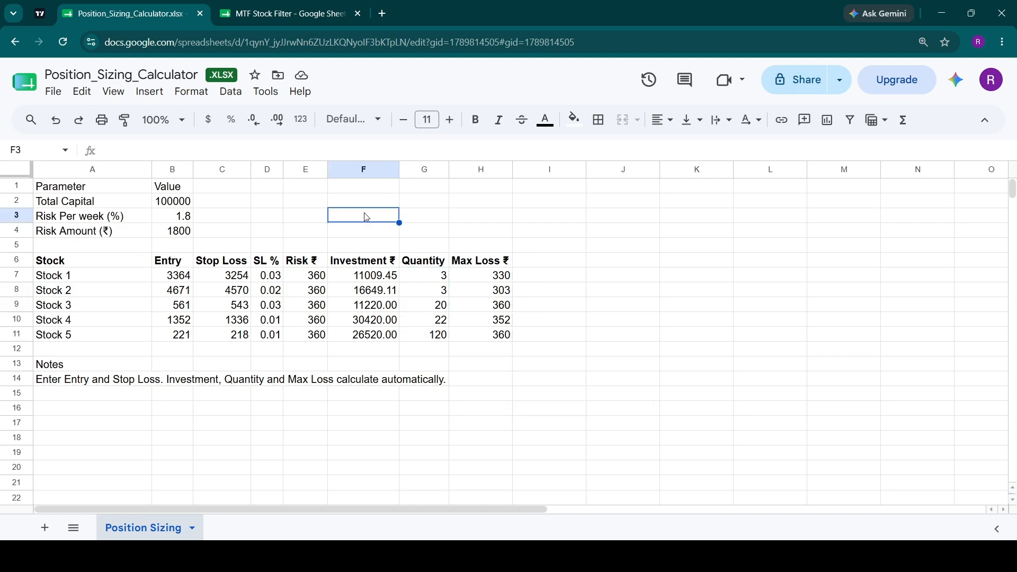